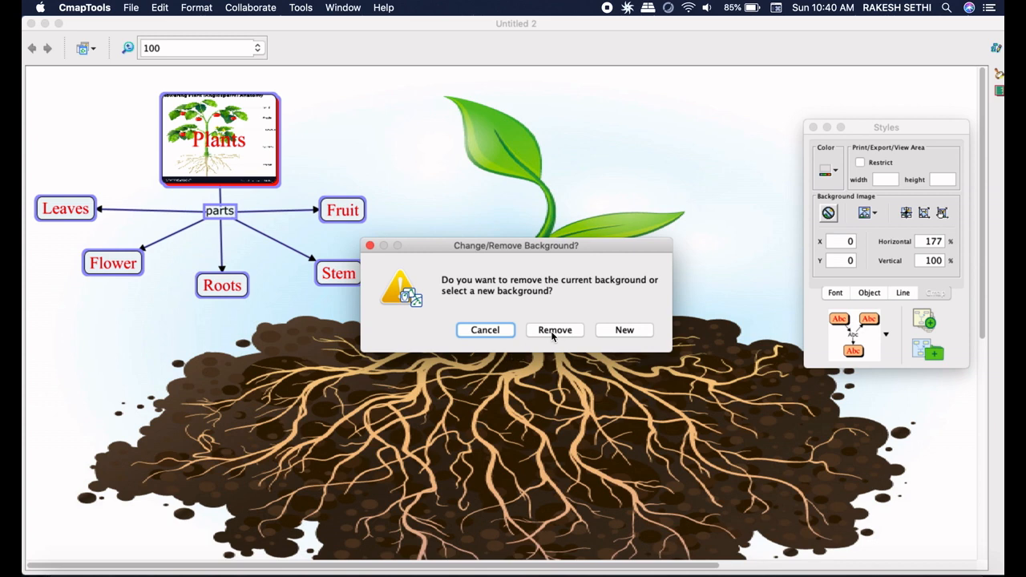
# - Remove the map's background image and move the whole concept map to the middle of the canvas
pyautogui.click(552, 332)
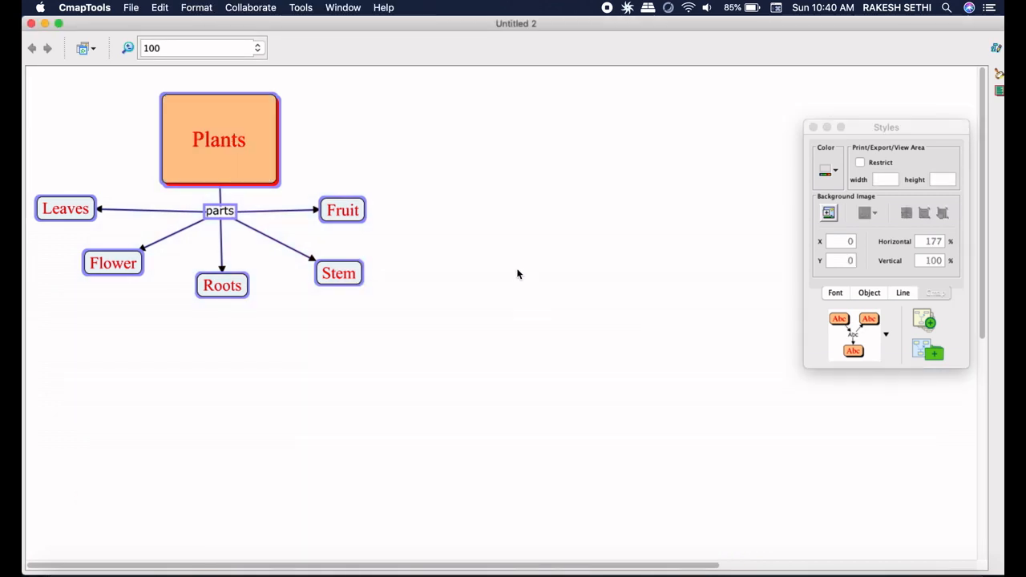
pyautogui.moveTo(272, 148); pyautogui.dragTo(526, 220)
pyautogui.click(631, 208)
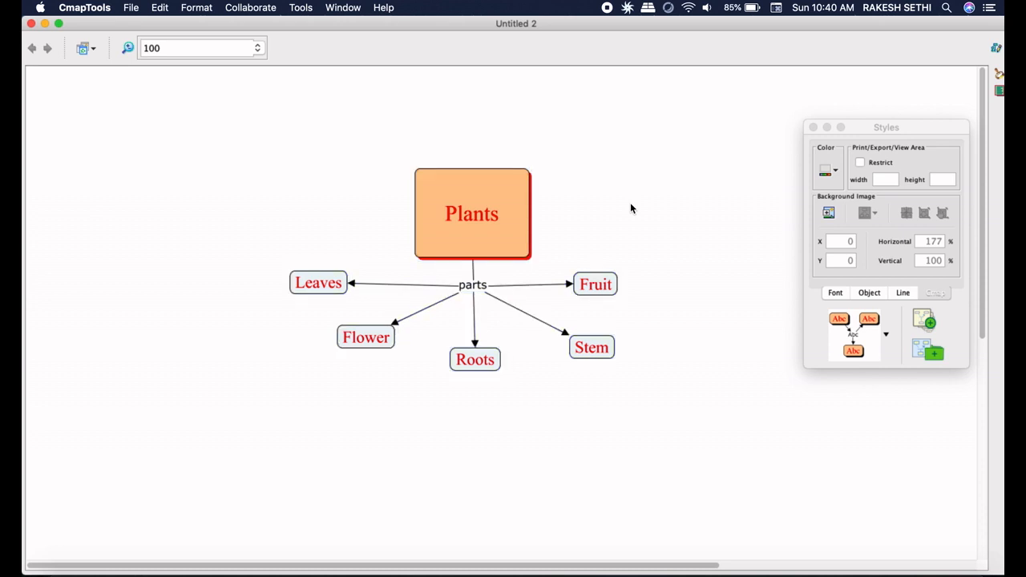
pyautogui.click(513, 232)
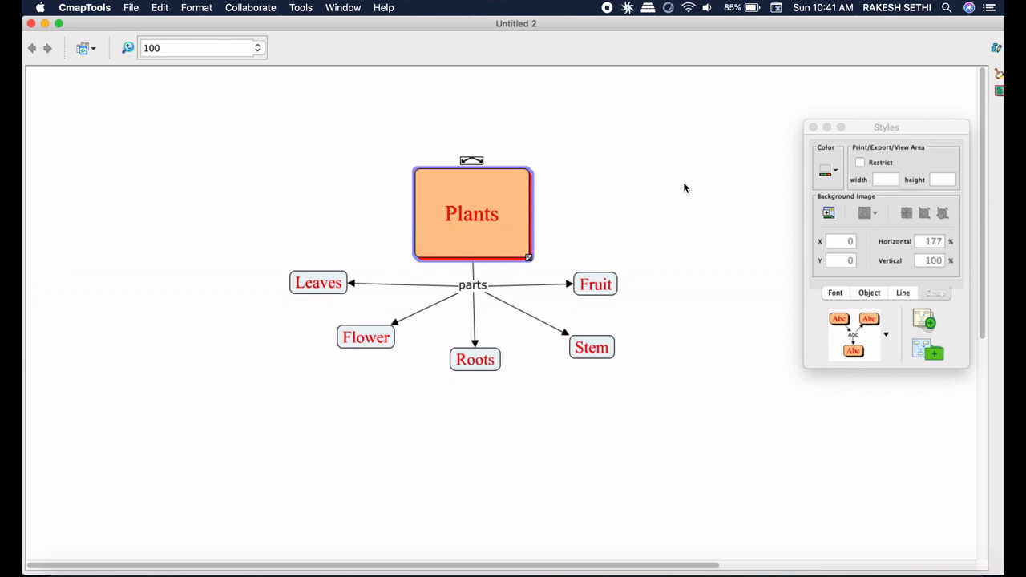
pyautogui.rightClick(699, 141)
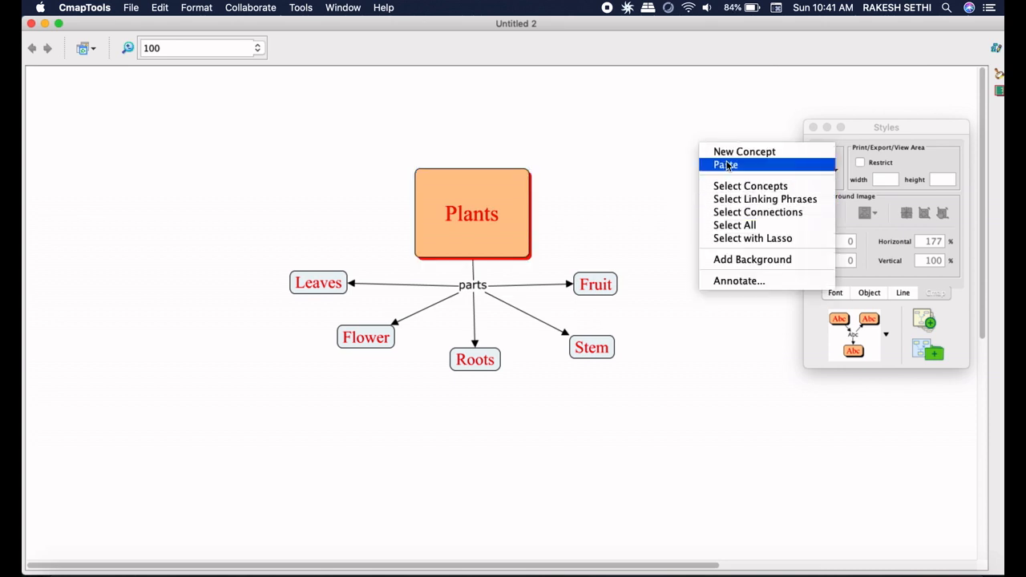
pyautogui.click(728, 166)
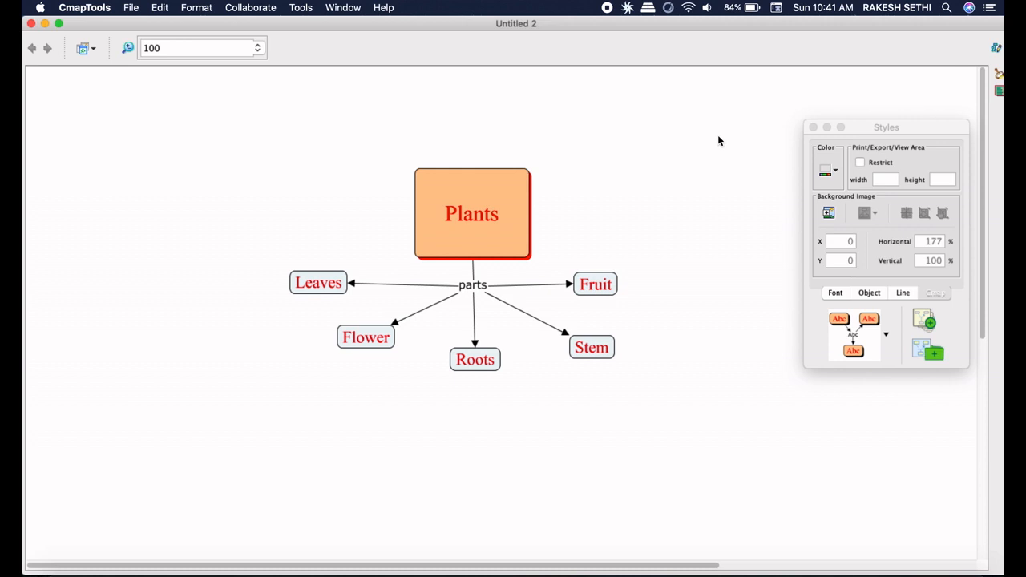
pyautogui.rightClick(695, 190)
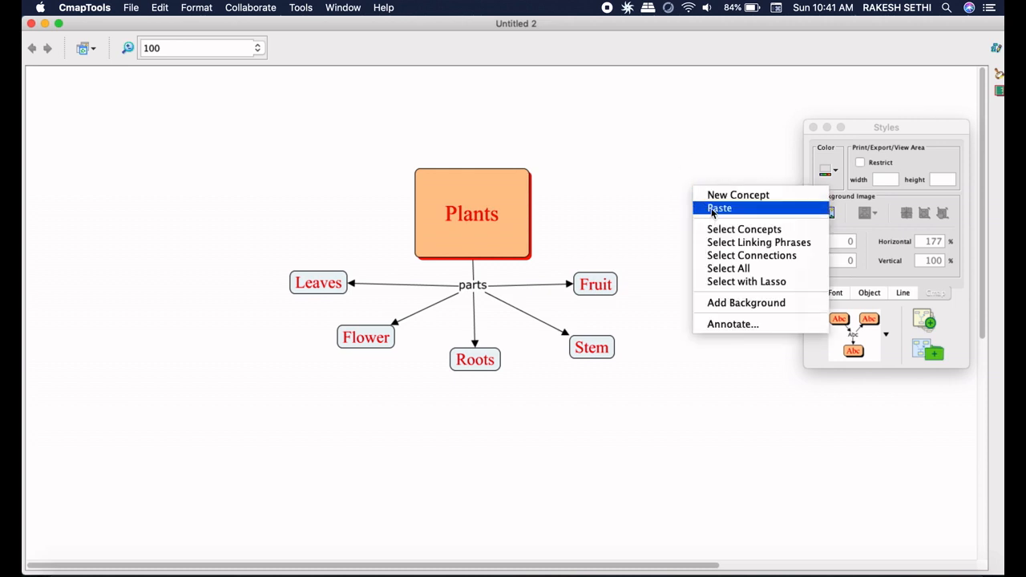
pyautogui.click(644, 158)
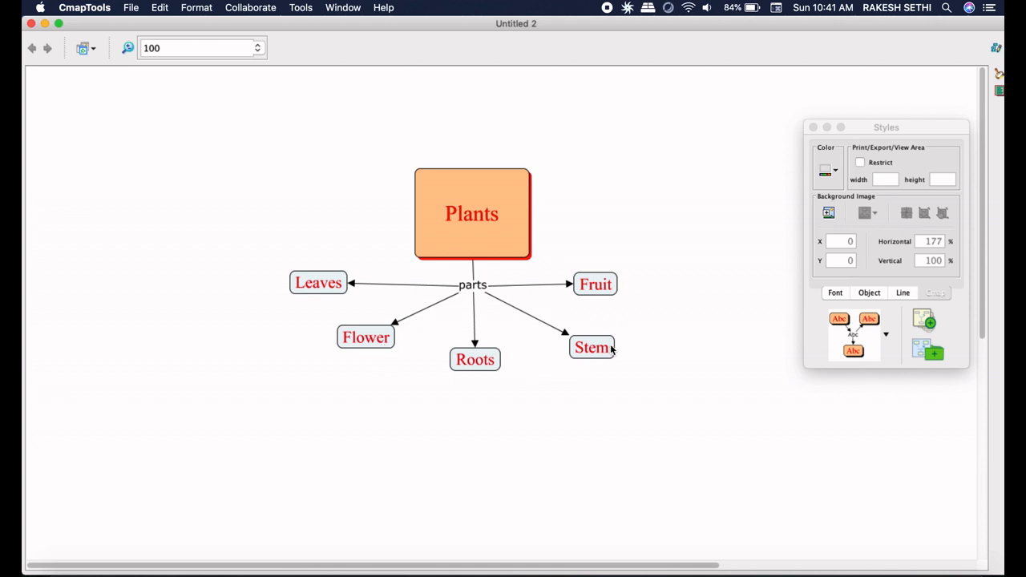
# - Link a new concept to the lower left of Flower, using the linking phrase "varieties"
pyautogui.click(348, 348)
pyautogui.moveTo(365, 319); pyautogui.dragTo(218, 385)
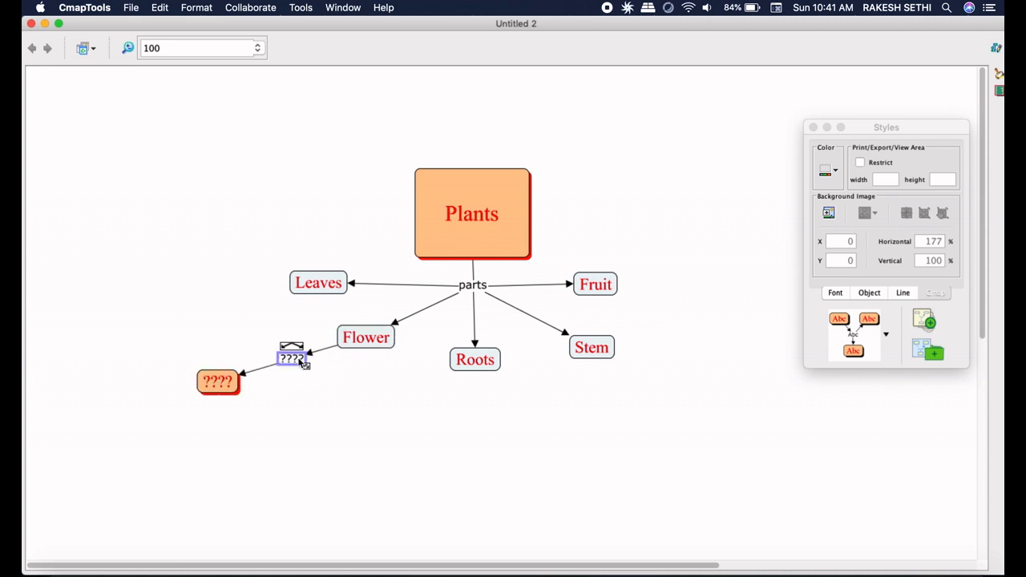
pyautogui.write('types')
pyautogui.doubleClick(292, 361)
pyautogui.write('varieties')
pyautogui.click(311, 395)
# - Branch two more new concepts downward from the "varieties" linking phrase
pyautogui.click(289, 359)
pyautogui.moveTo(290, 347); pyautogui.dragTo(268, 407)
pyautogui.click(287, 371)
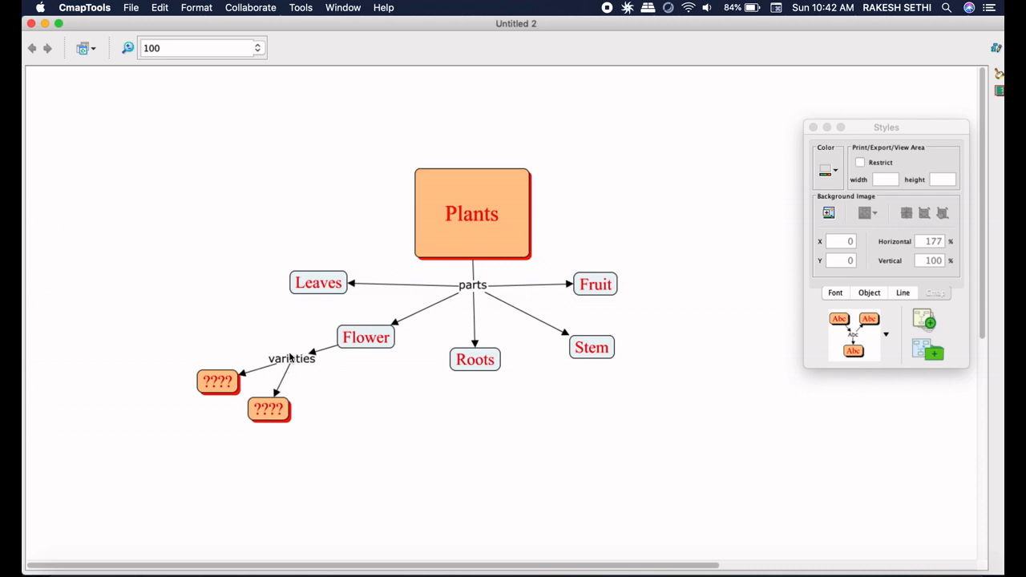
pyautogui.click(292, 360)
pyautogui.moveTo(292, 350); pyautogui.dragTo(340, 418)
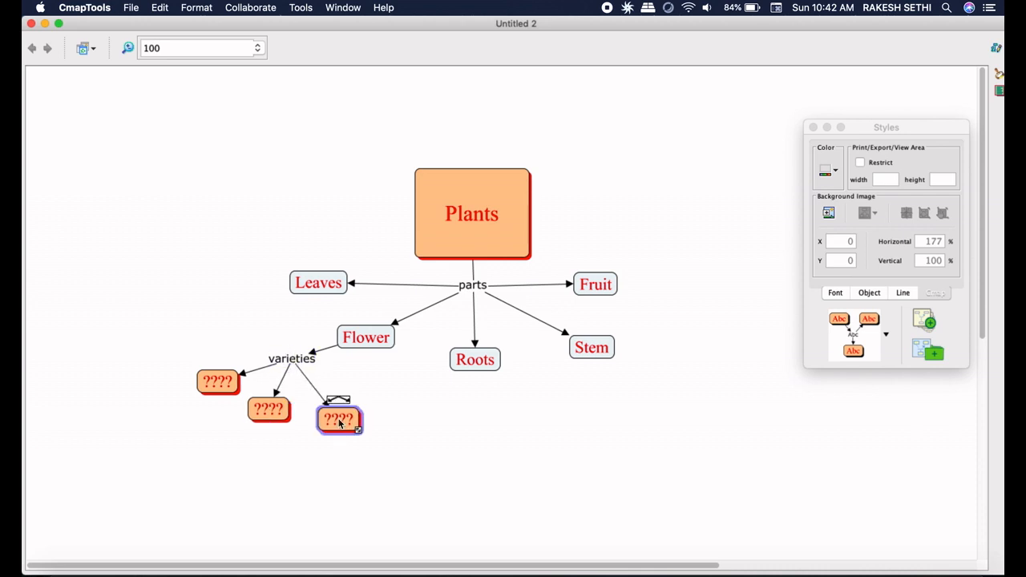
# - Name the three concepts under "varieties" Rose, Pansy and Dahlia, from left to right
pyautogui.doubleClick(217, 383)
pyautogui.write('Rose')
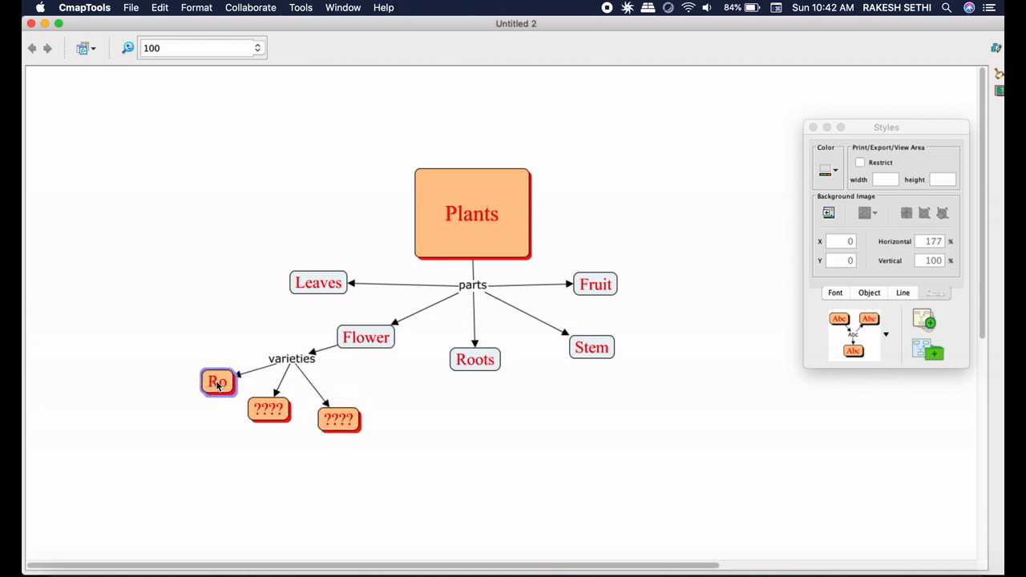
pyautogui.doubleClick(264, 419)
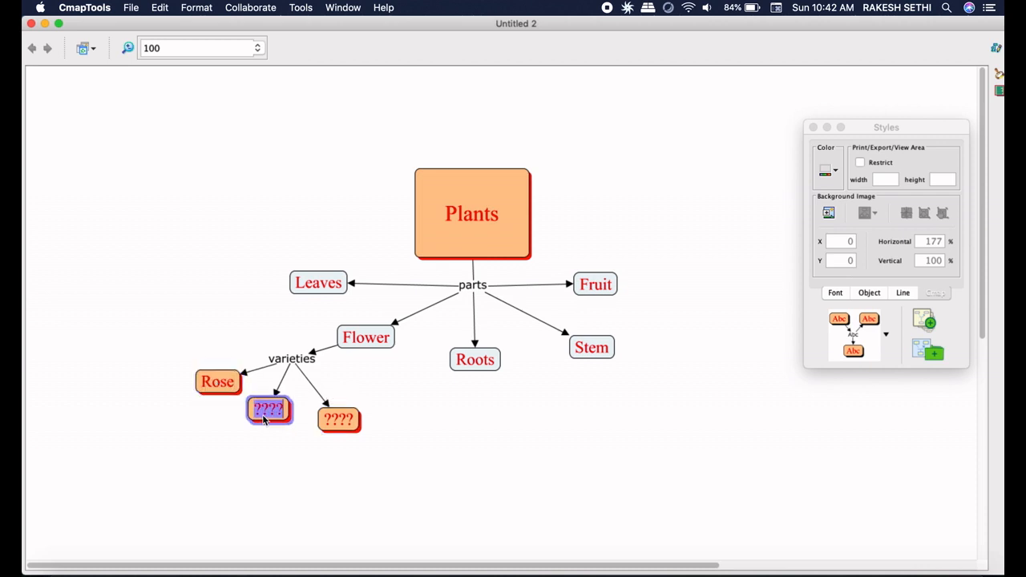
pyautogui.write('Pansy')
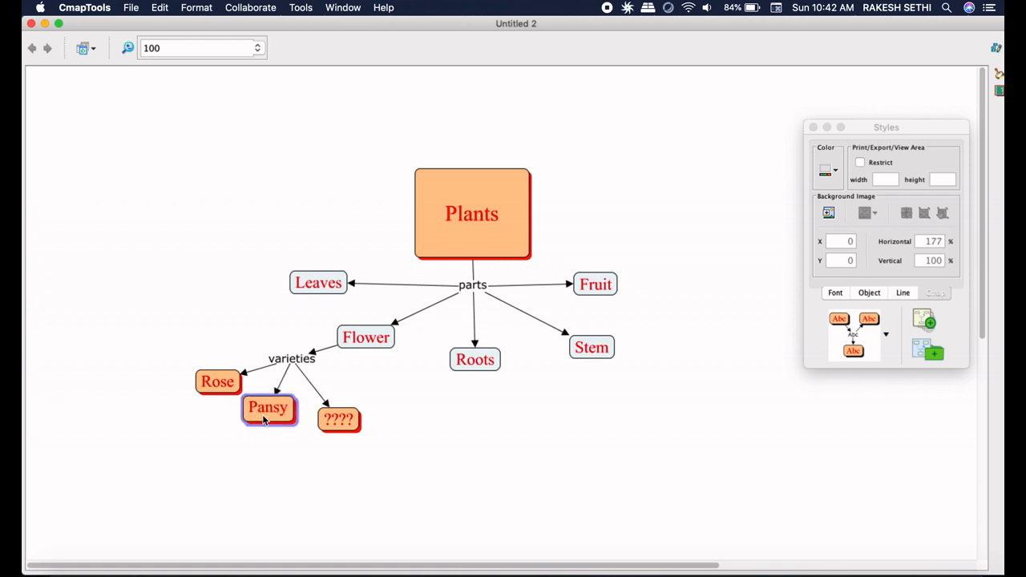
pyautogui.doubleClick(340, 417)
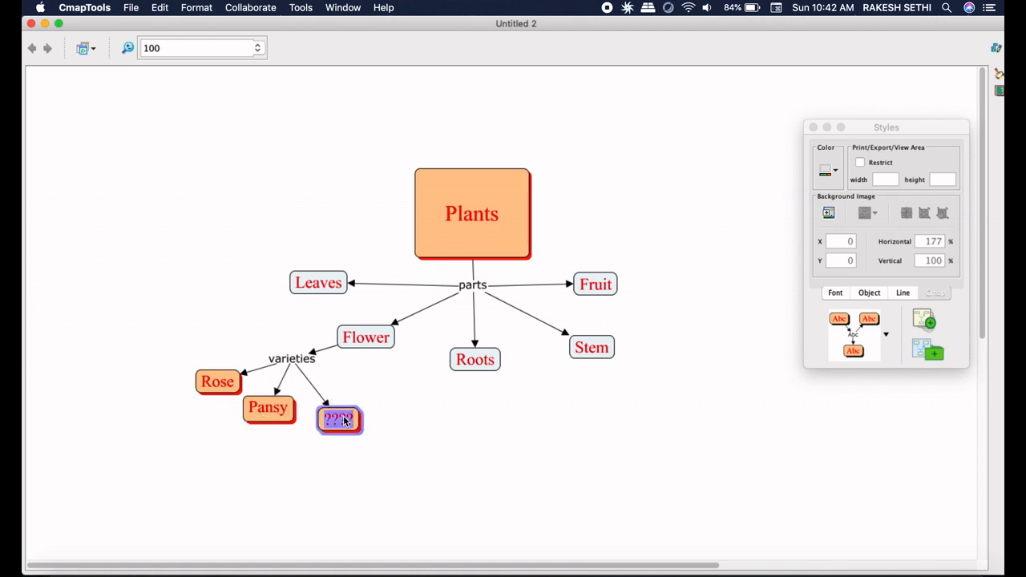
pyautogui.write('Dahlia')
pyautogui.click(405, 421)
# - Spread out the flower varieties, moving Rose level with "varieties", Pansy to its lower left and Dahlia directly below it
pyautogui.moveTo(220, 383); pyautogui.dragTo(210, 359)
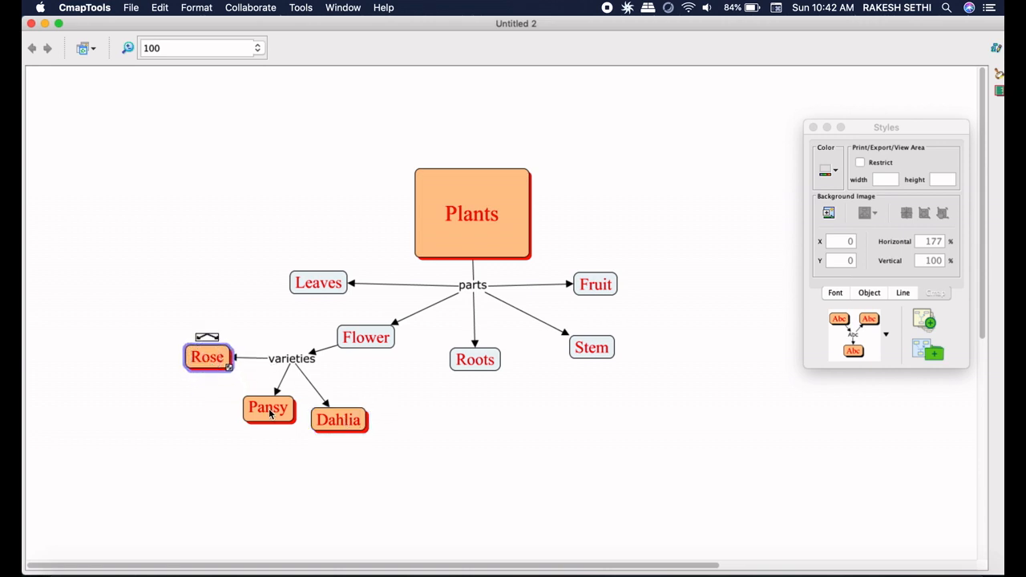
pyautogui.moveTo(270, 412); pyautogui.dragTo(220, 412)
pyautogui.moveTo(333, 415); pyautogui.dragTo(290, 425)
pyautogui.click(388, 411)
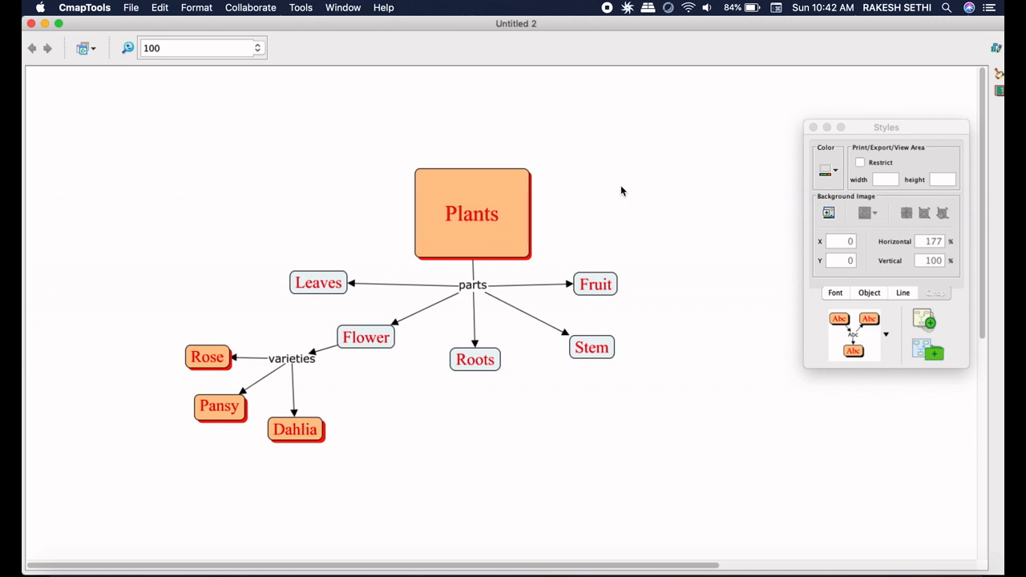
# - Annotate the Plants concept with "PLants can be seasonal/ annual/ perennial" and minimize the note
pyautogui.click(517, 208)
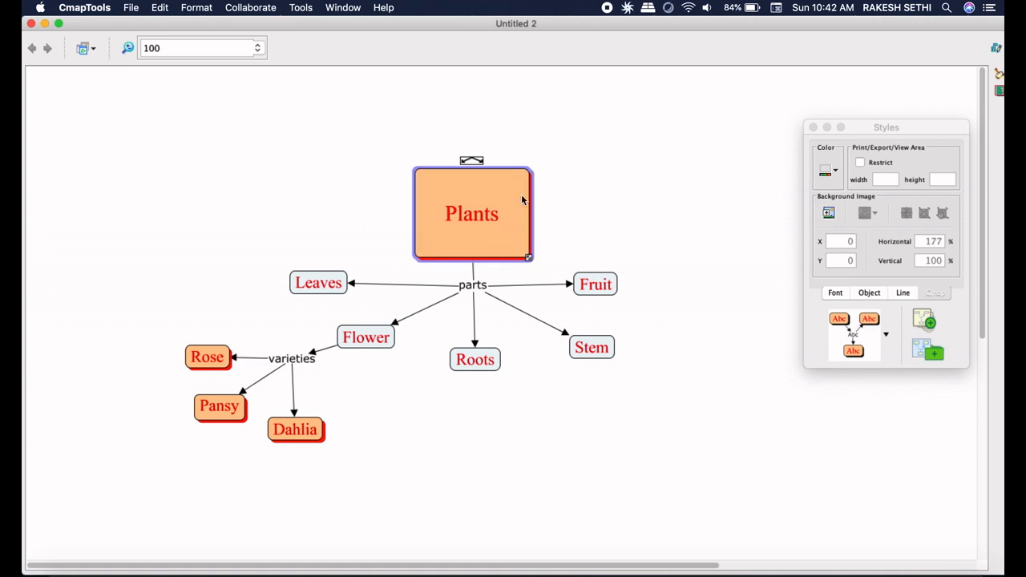
pyautogui.rightClick(522, 197)
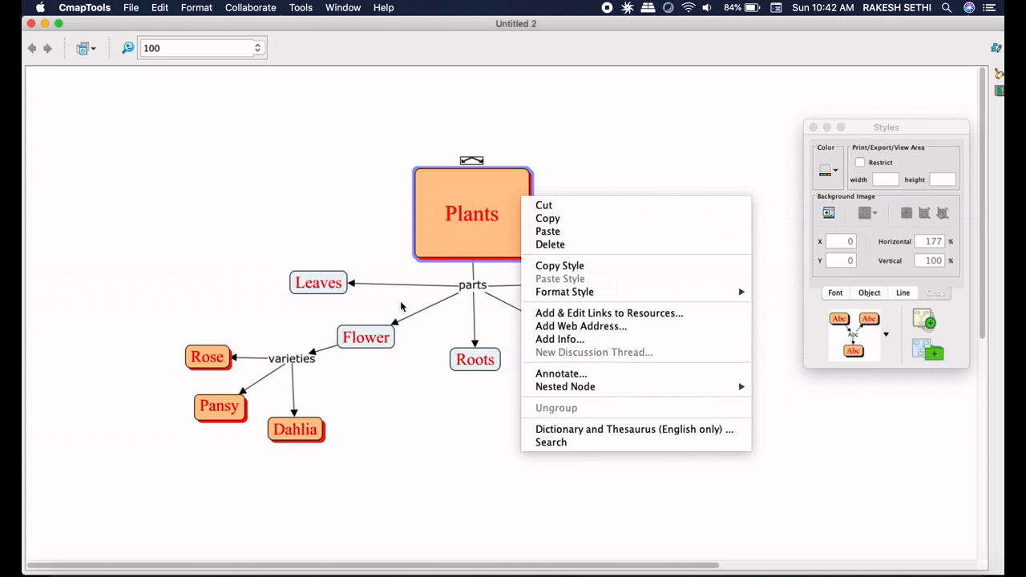
pyautogui.click(304, 8)
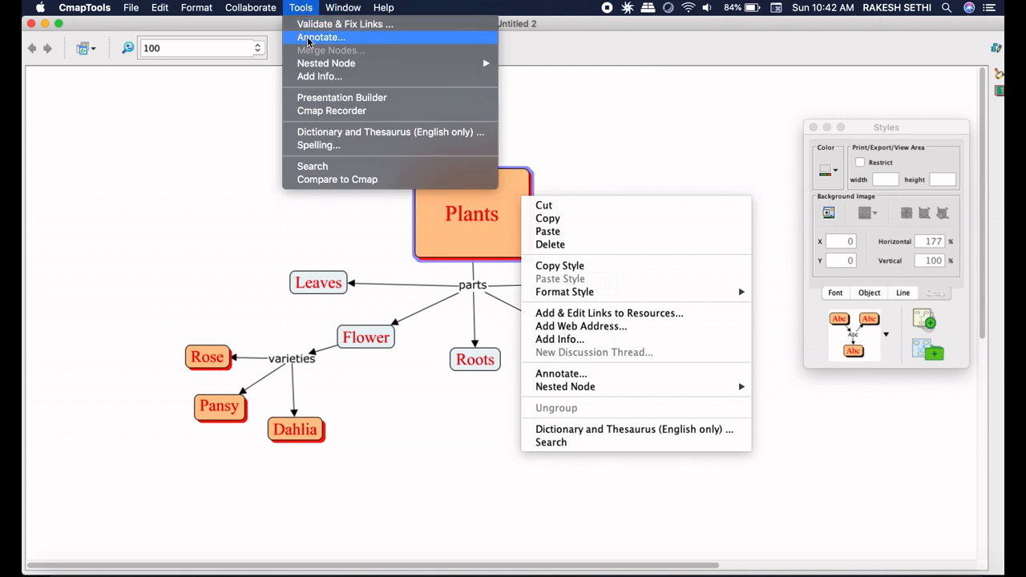
pyautogui.click(308, 39)
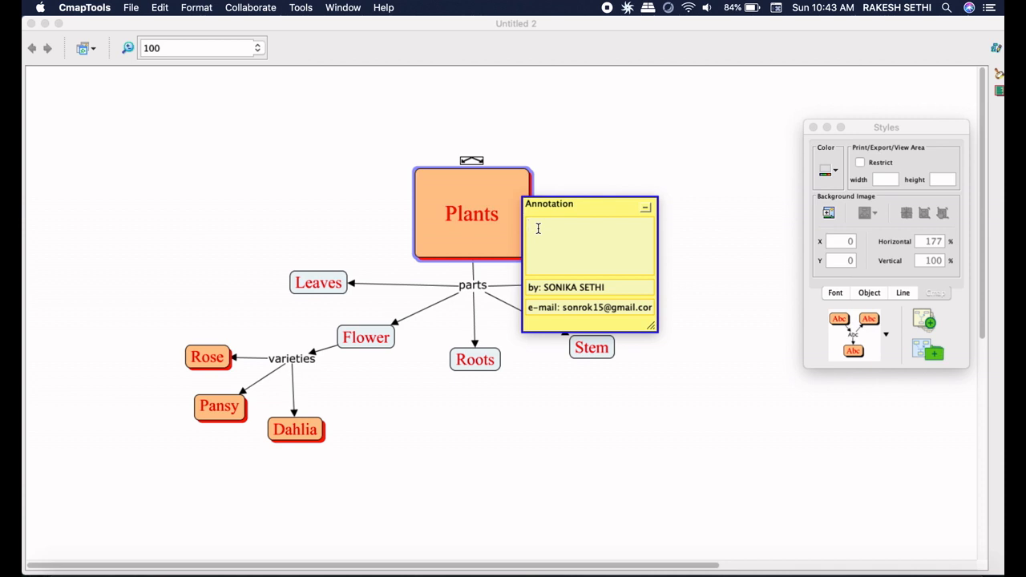
pyautogui.write('Plants can be seasonal/ ')
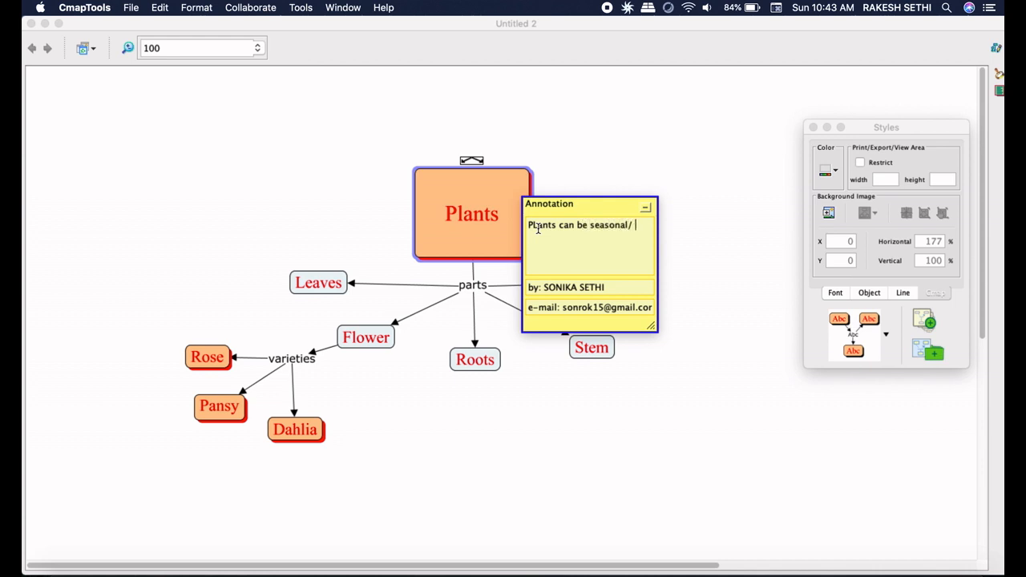
pyautogui.write('annual/ perennial')
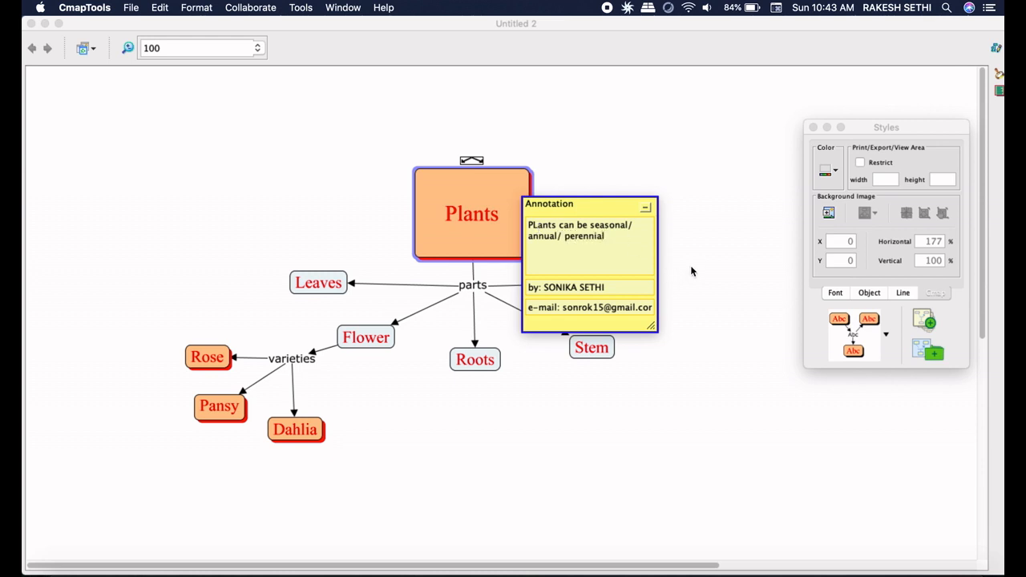
pyautogui.click(647, 213)
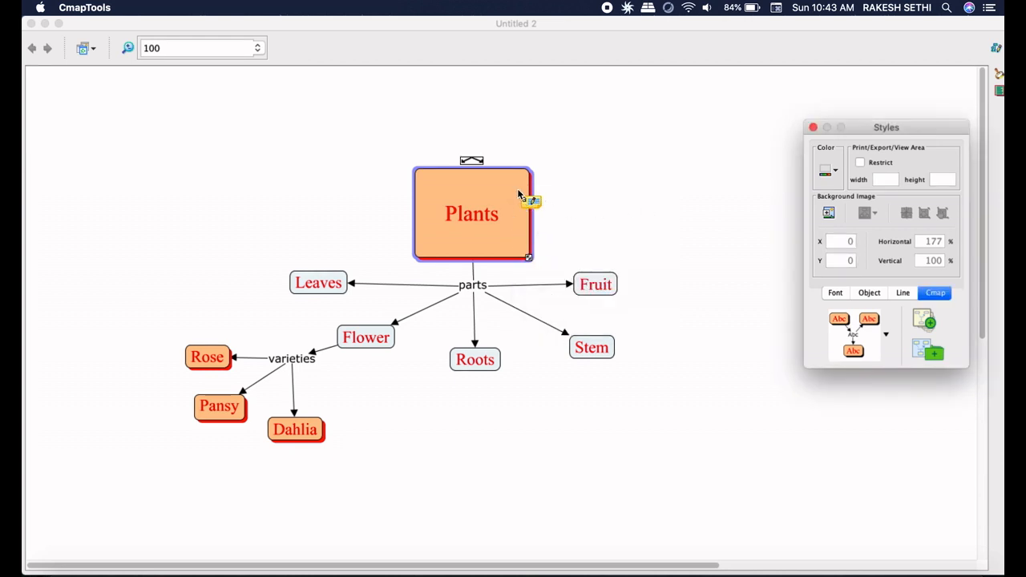
# - Place the minimized annotation inside the Plants box just below its label, and check the note by expanding and minimizing it
pyautogui.moveTo(536, 203); pyautogui.dragTo(493, 234)
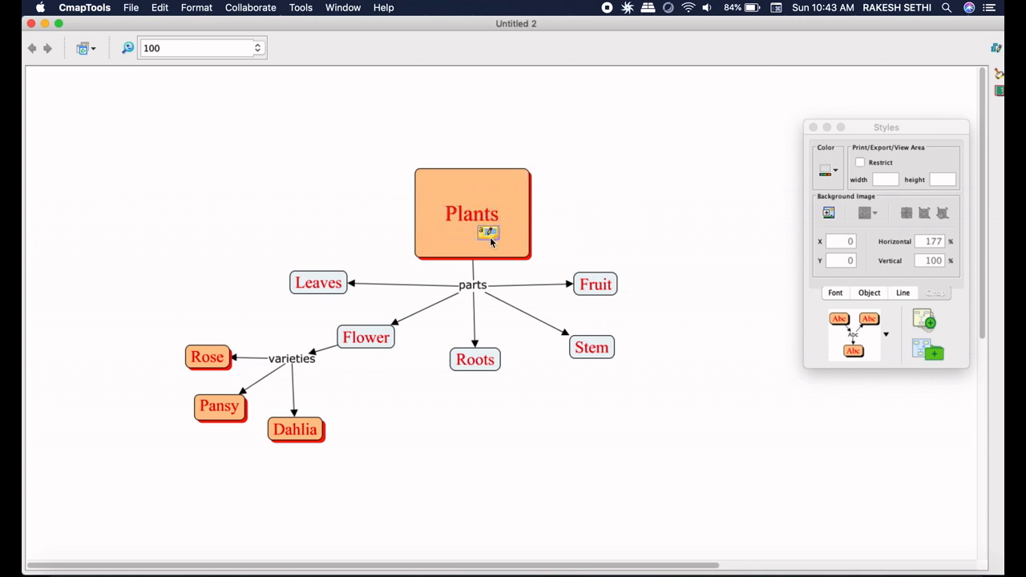
pyautogui.doubleClick(487, 233)
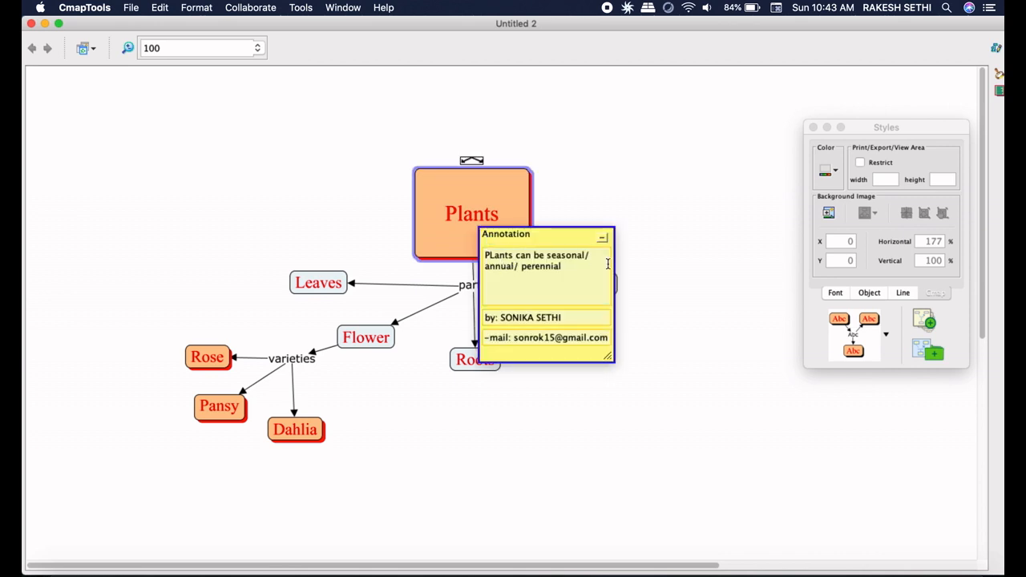
pyautogui.click(602, 238)
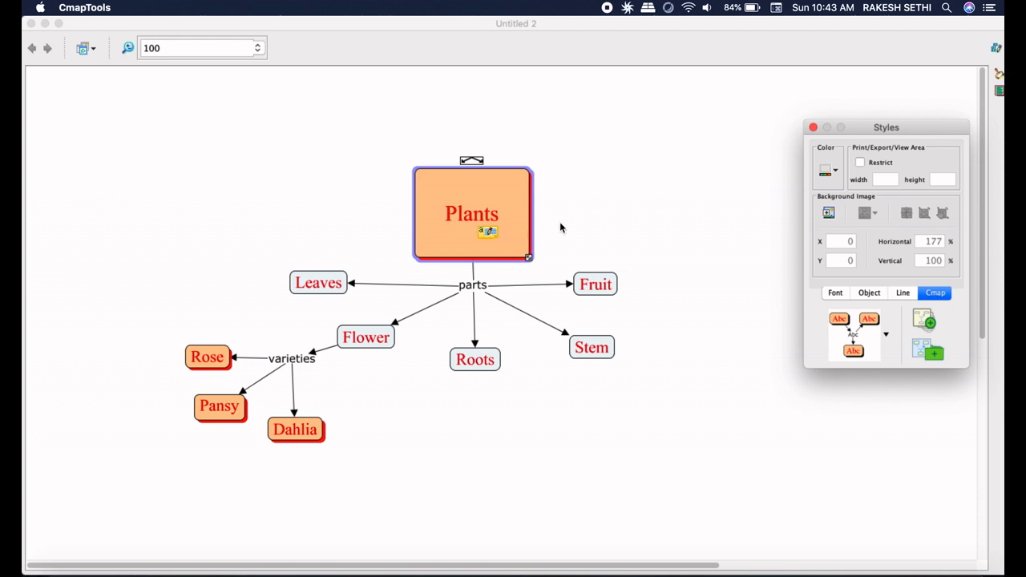
pyautogui.click(645, 202)
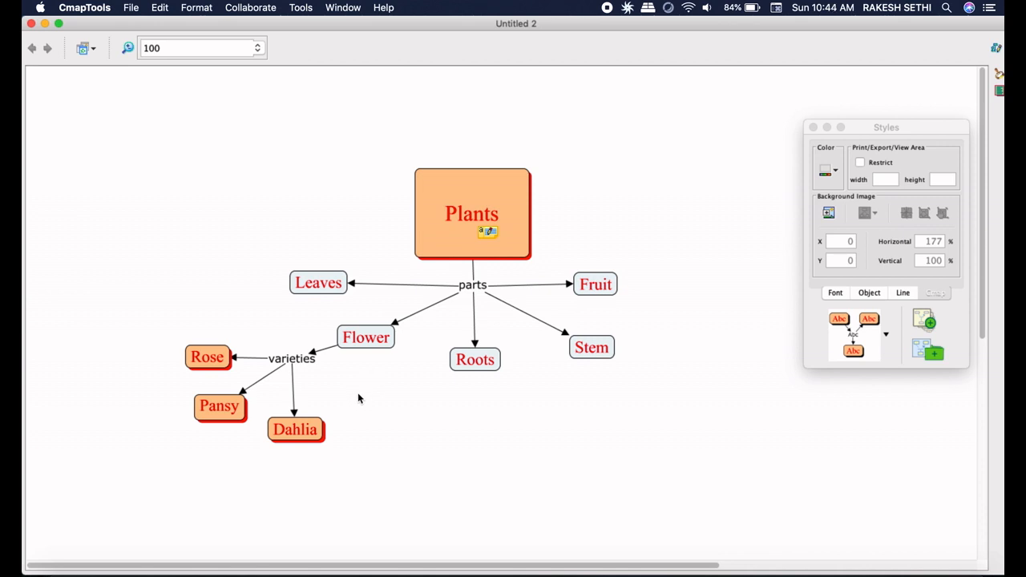
# - Create a nested node containing the Rose, Pansy and Dahlia concepts
pyautogui.click(212, 358)
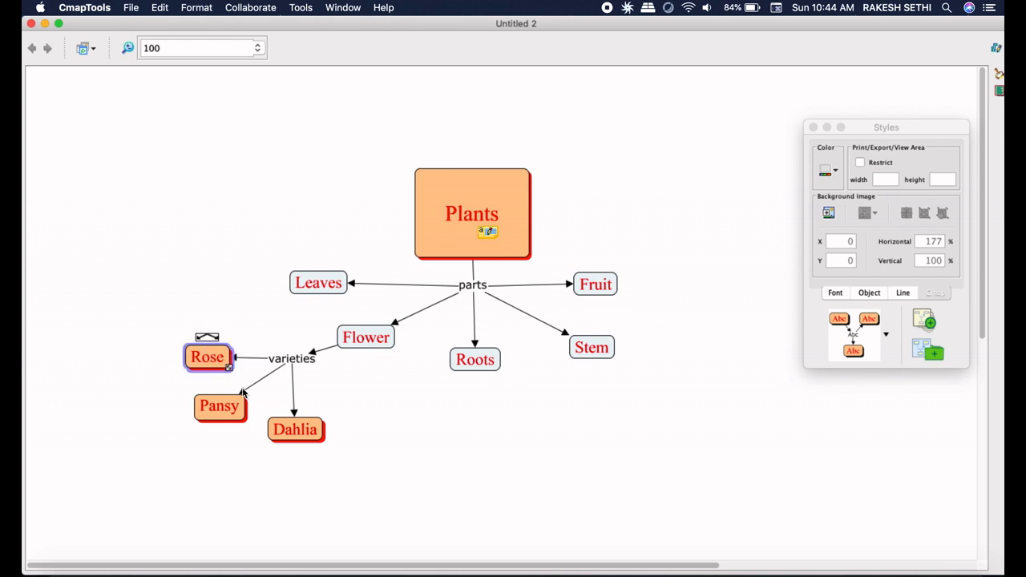
pyautogui.keyDown('shift'); pyautogui.click(243, 414); pyautogui.keyUp('shift')
pyautogui.keyDown('shift'); pyautogui.click(306, 437); pyautogui.keyUp('shift')
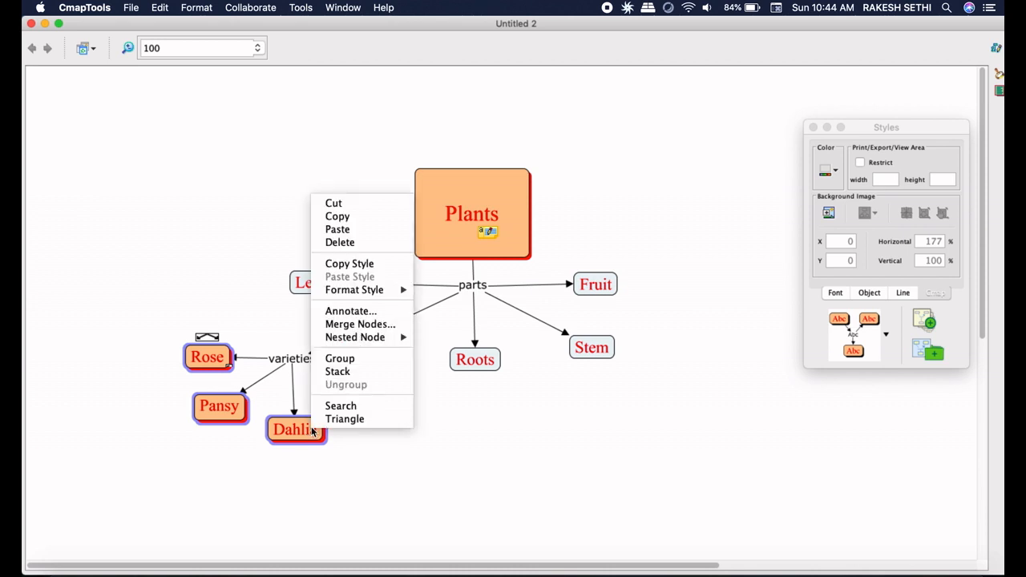
pyautogui.moveTo(361, 338)
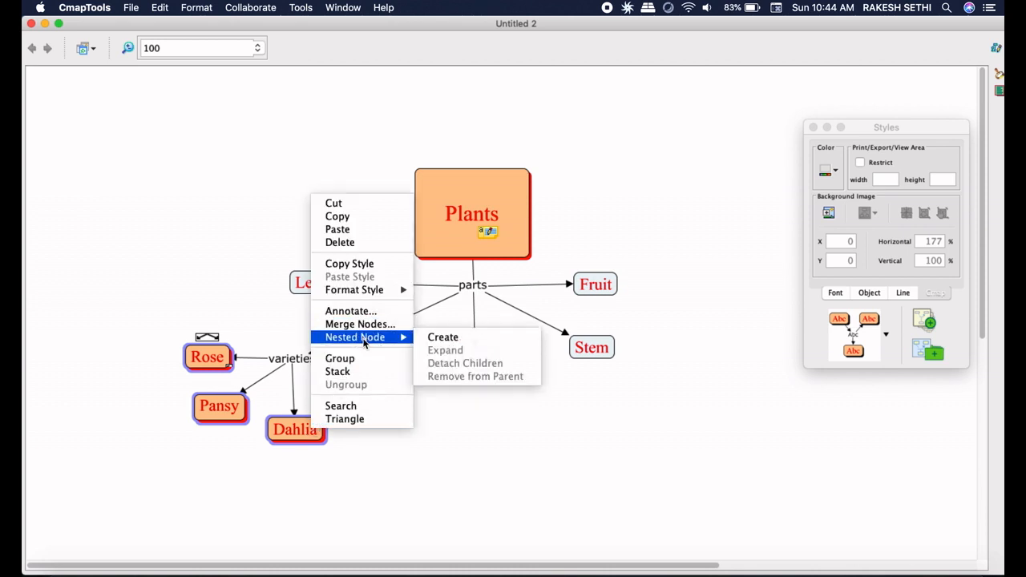
pyautogui.click(442, 338)
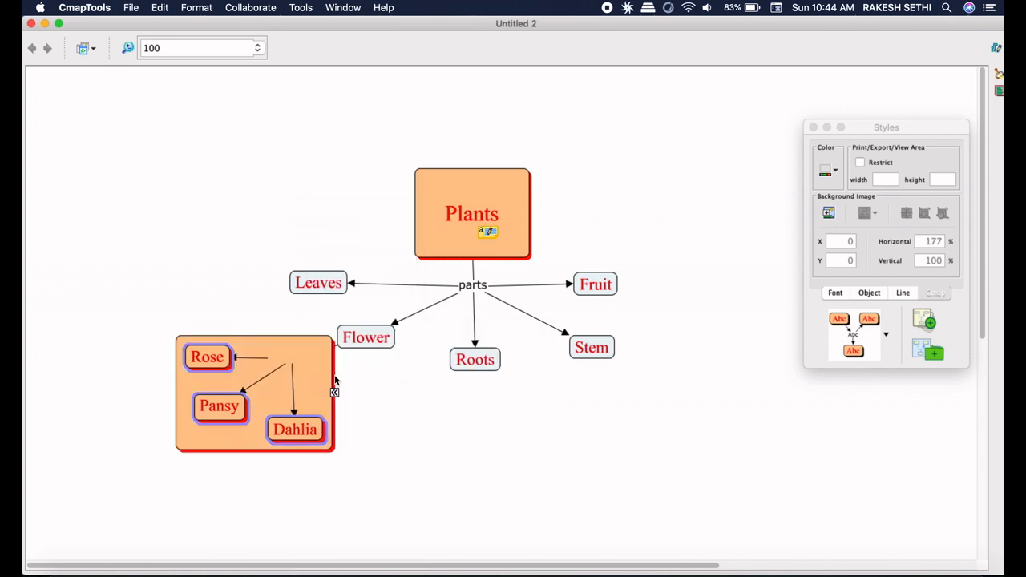
# - Move the nested node to the lower left of "varieties" and collapse it, trying out its expand and collapse toggle
pyautogui.moveTo(320, 344); pyautogui.dragTo(277, 387)
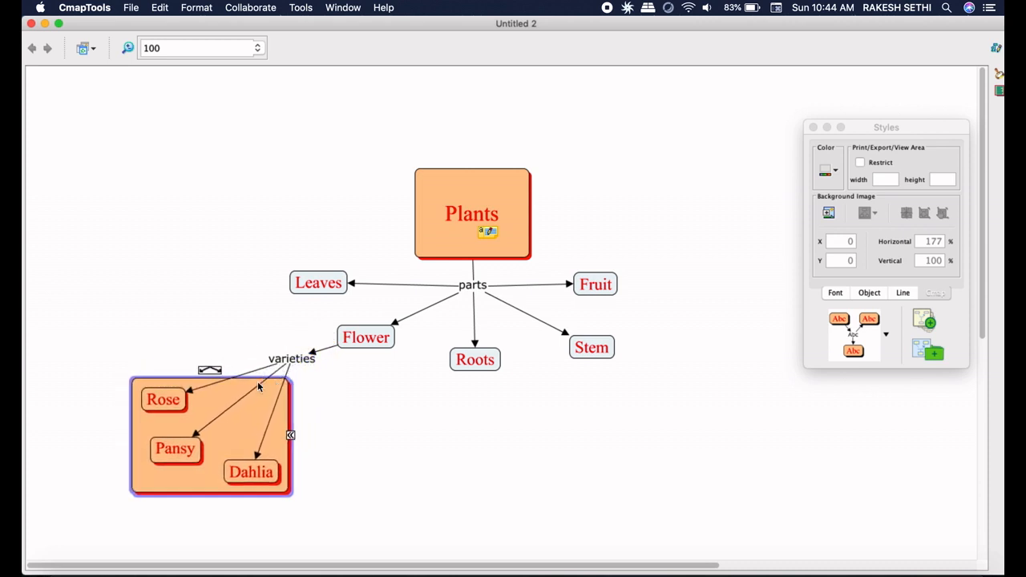
pyautogui.click(290, 438)
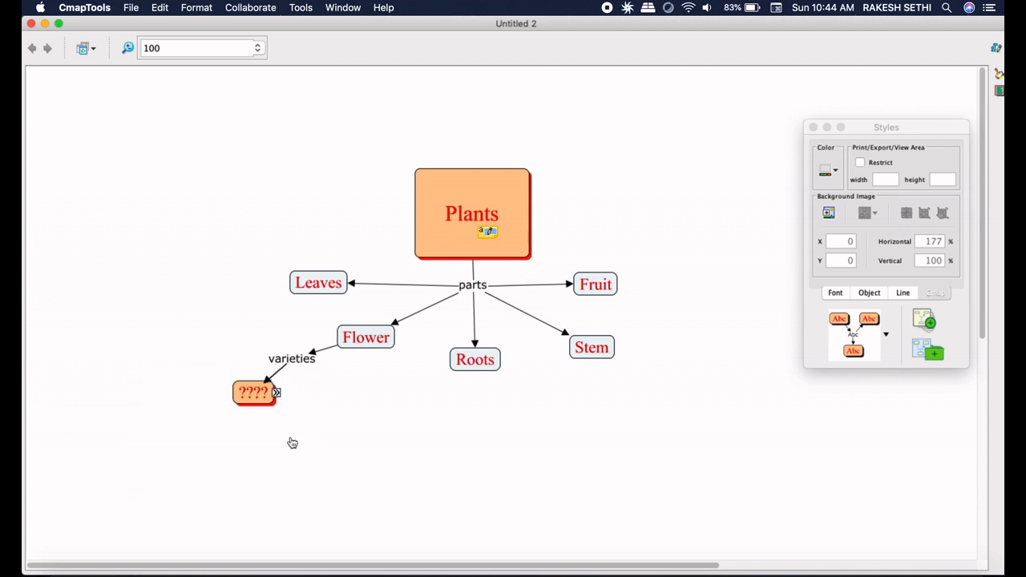
pyautogui.click(276, 393)
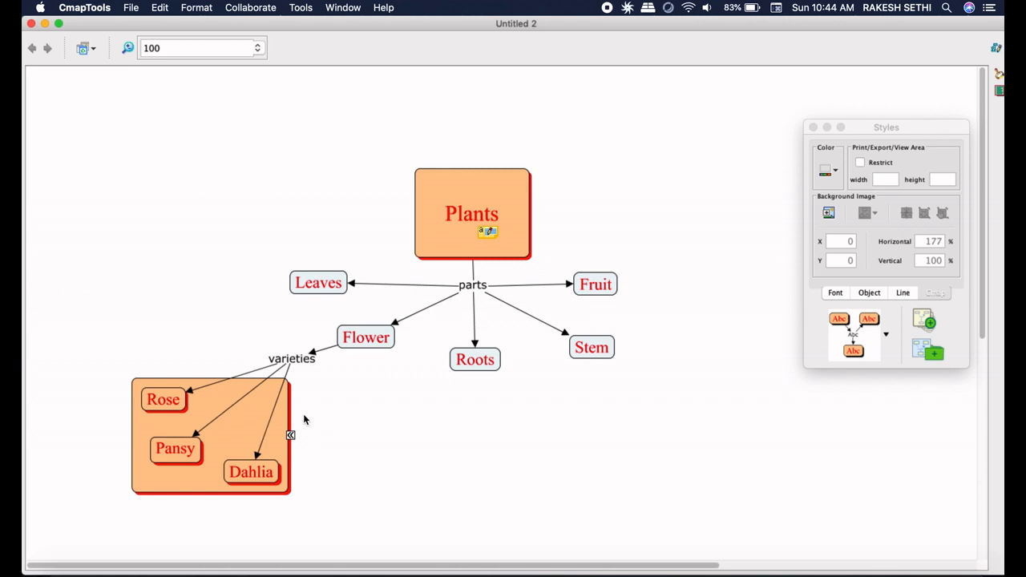
pyautogui.click(290, 435)
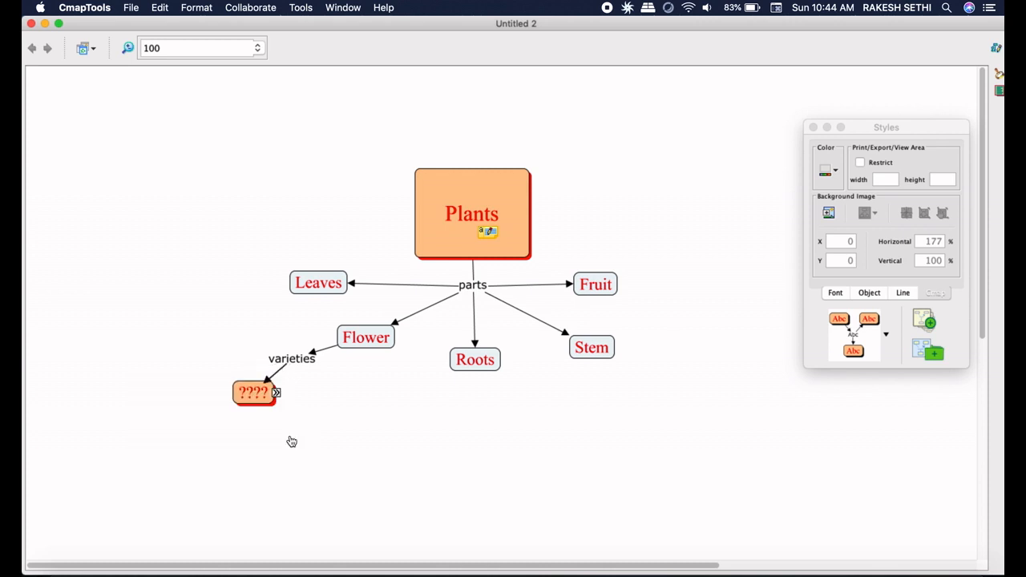
# - Try expanding and collapsing the nested node under "varieties", first with the Nested Node Expand option and again with its toggle
pyautogui.rightClick(269, 401)
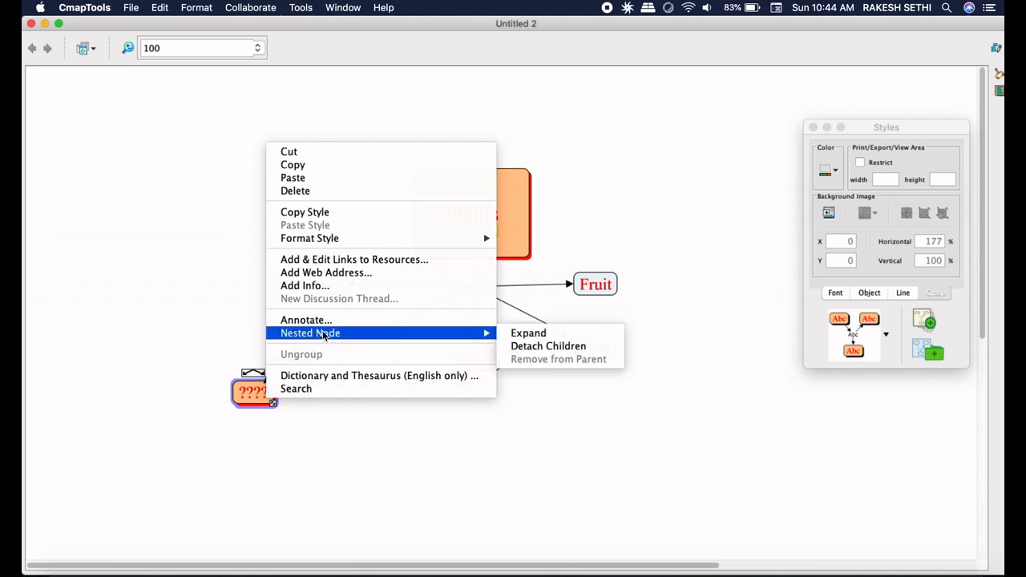
pyautogui.moveTo(461, 331)
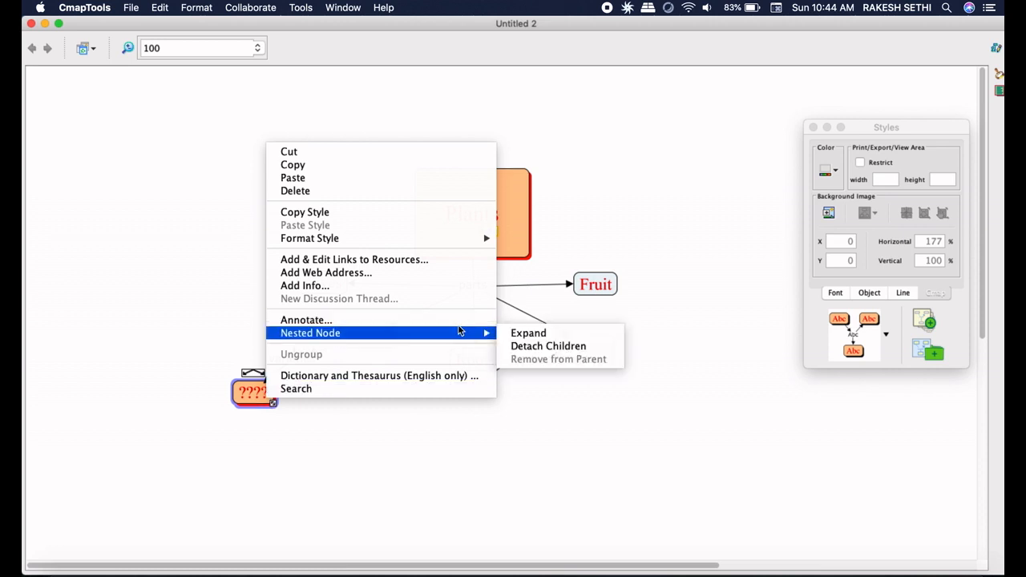
pyautogui.click(526, 335)
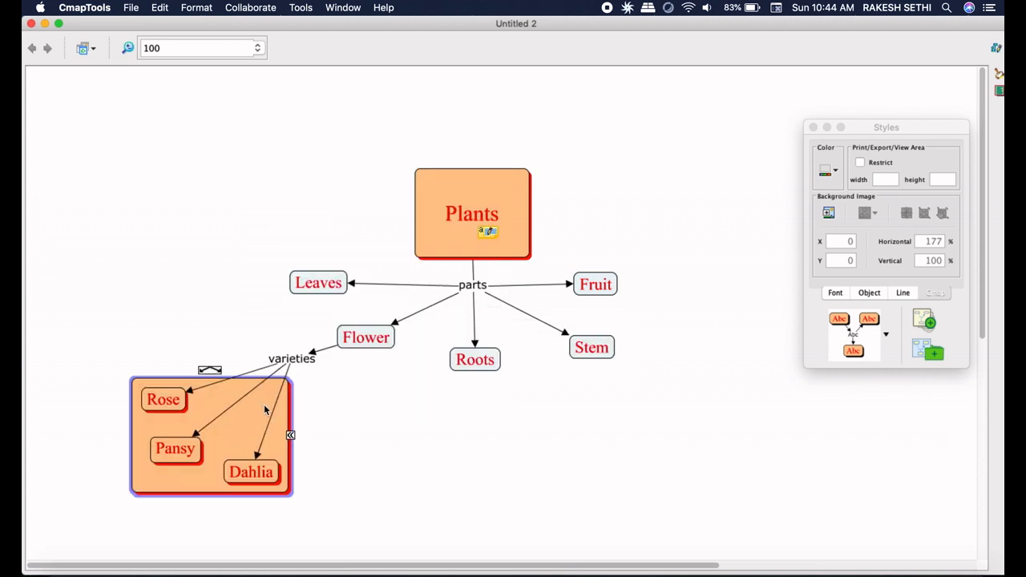
pyautogui.rightClick(274, 421)
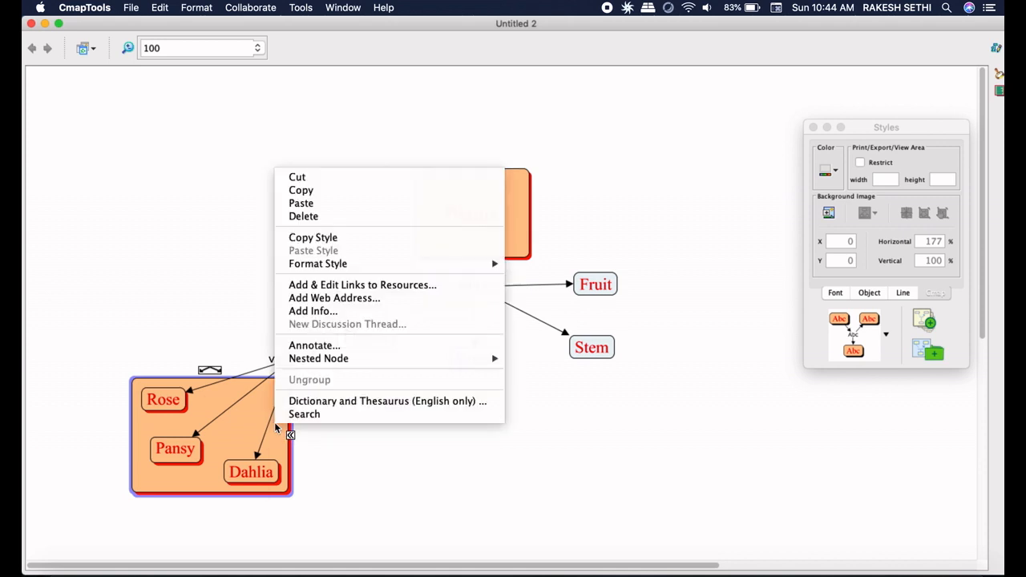
pyautogui.moveTo(336, 364)
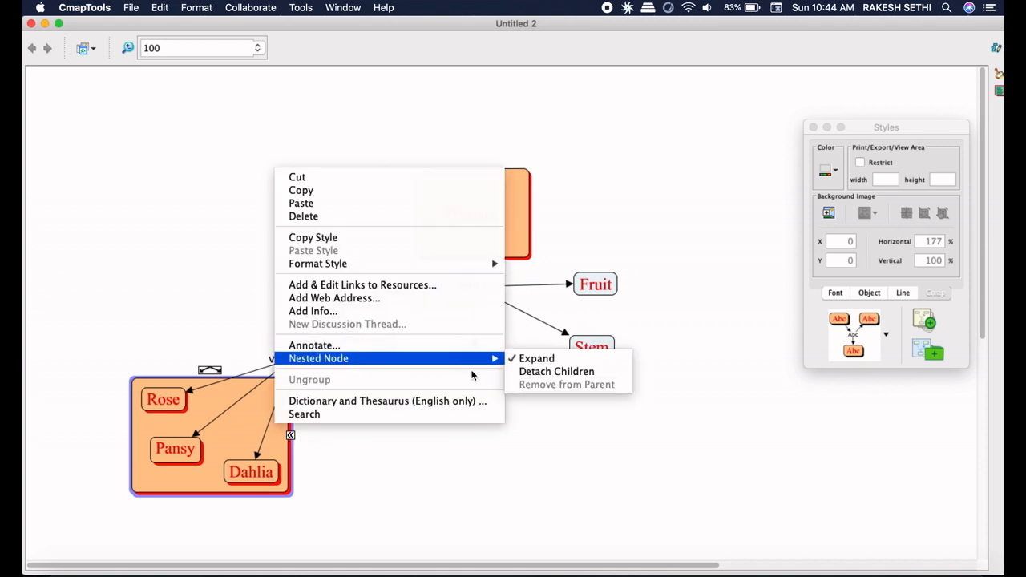
pyautogui.click(559, 360)
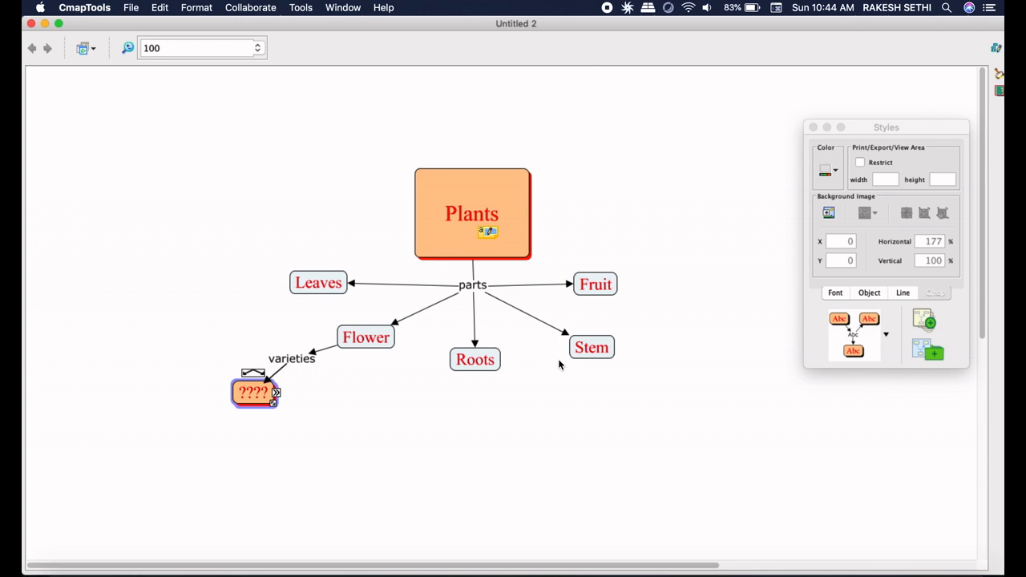
pyautogui.click(276, 394)
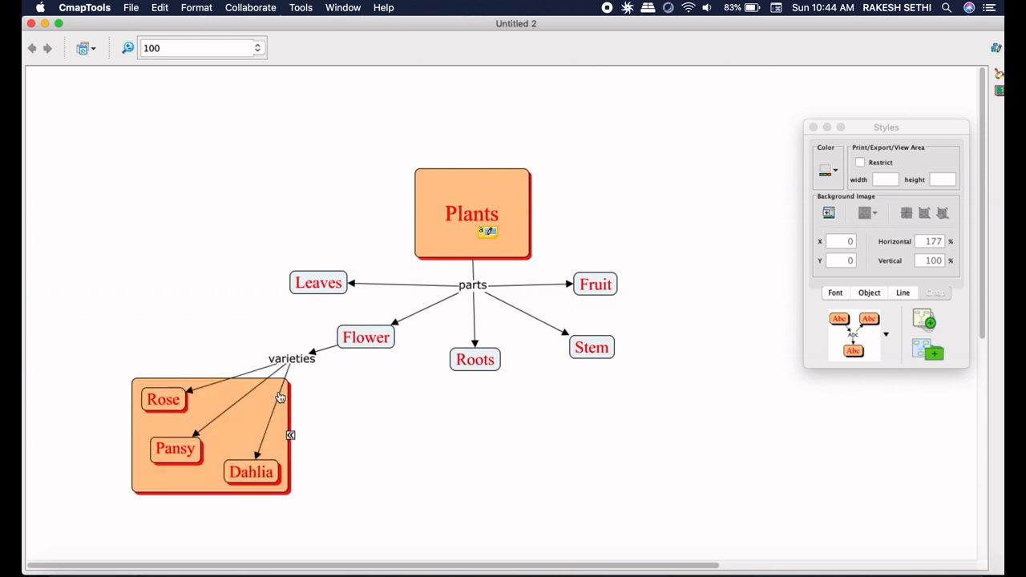
pyautogui.click(290, 435)
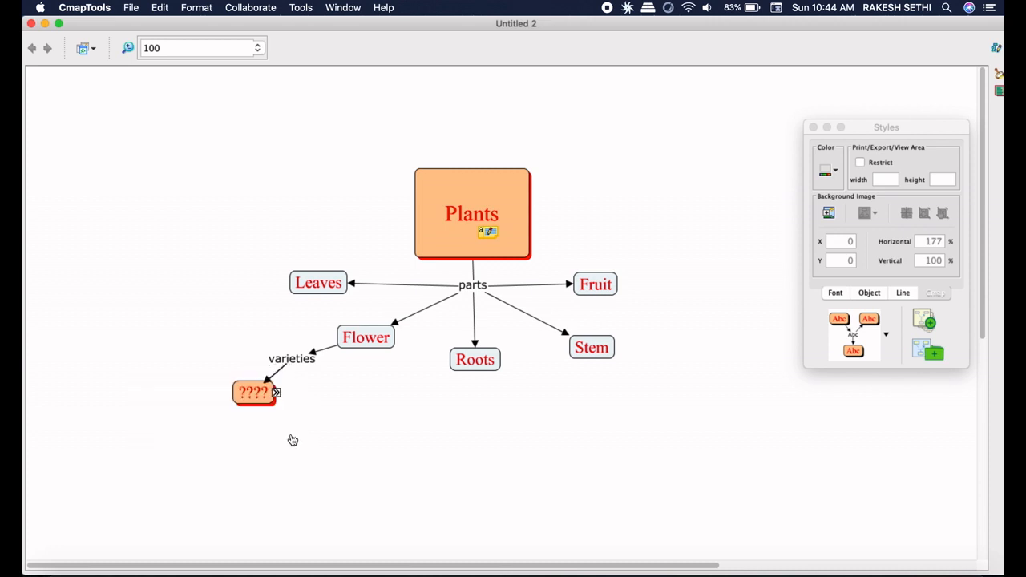
# - Detach Rose, Pansy and Dahlia from the expanded nested node and delete the leftover parent concept
pyautogui.click(267, 391)
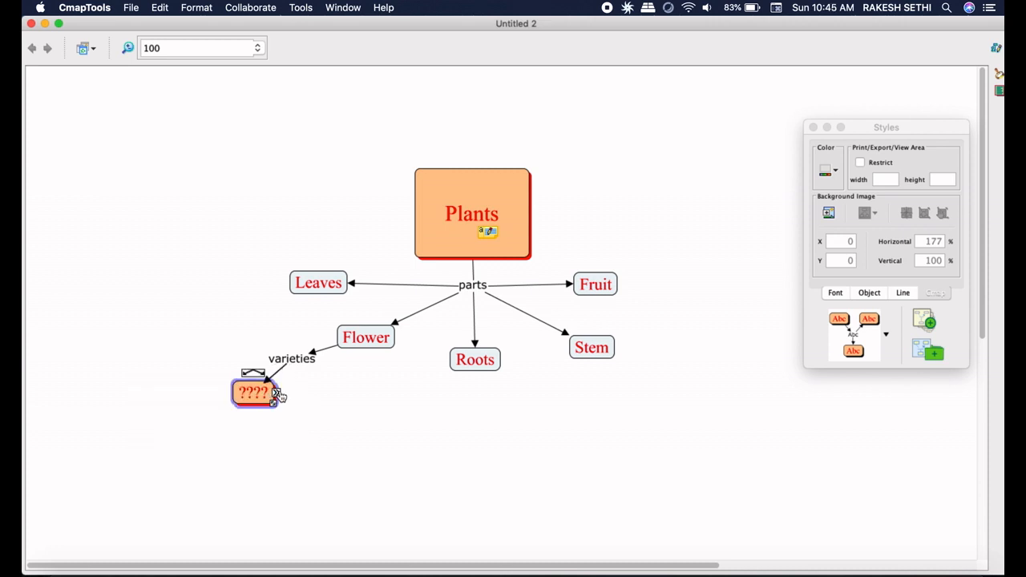
pyautogui.click(275, 393)
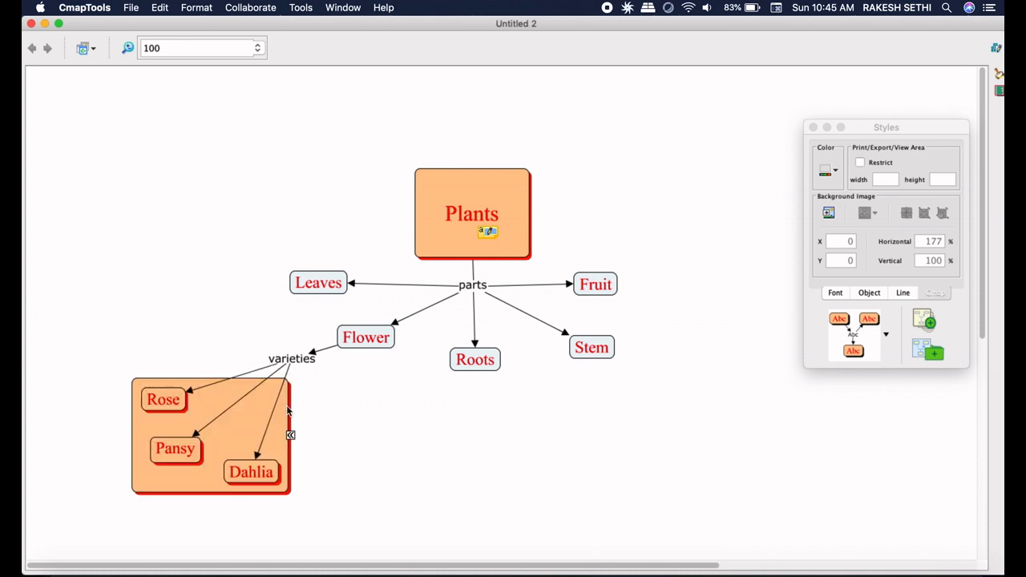
pyautogui.click(287, 410)
pyautogui.rightClick(289, 412)
pyautogui.moveTo(350, 344)
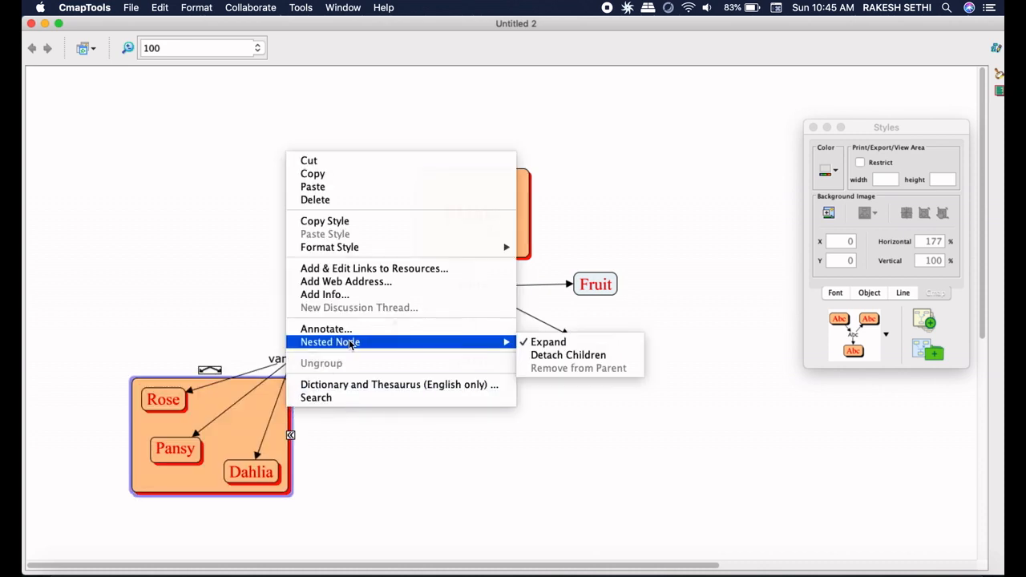
pyautogui.click(543, 357)
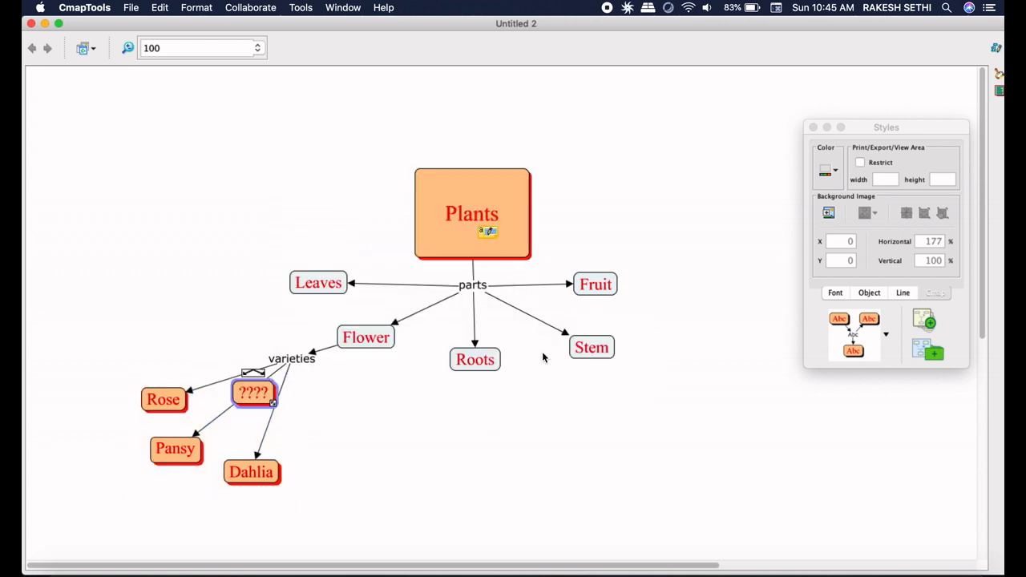
pyautogui.press('Delete')
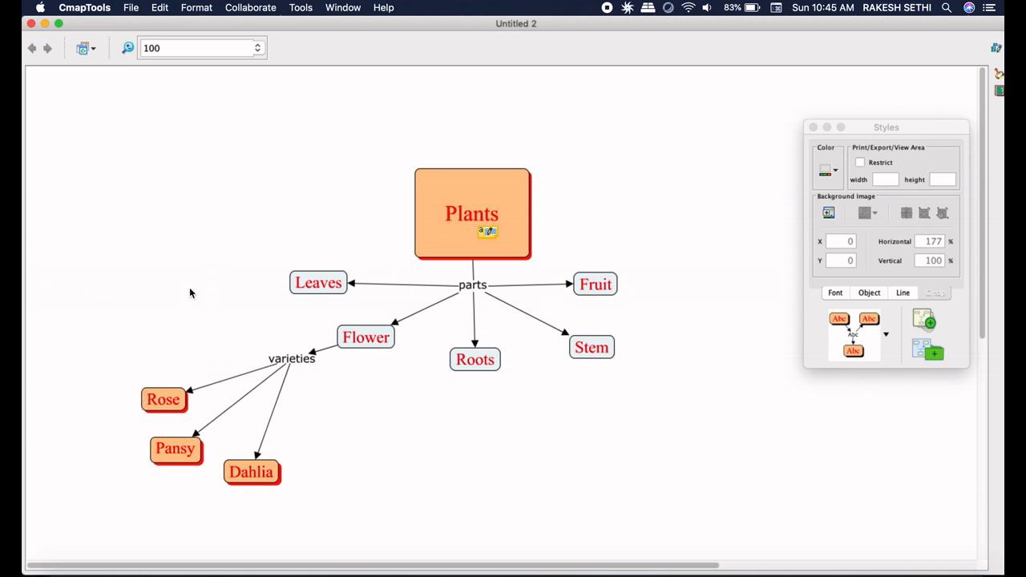
pyautogui.click(308, 9)
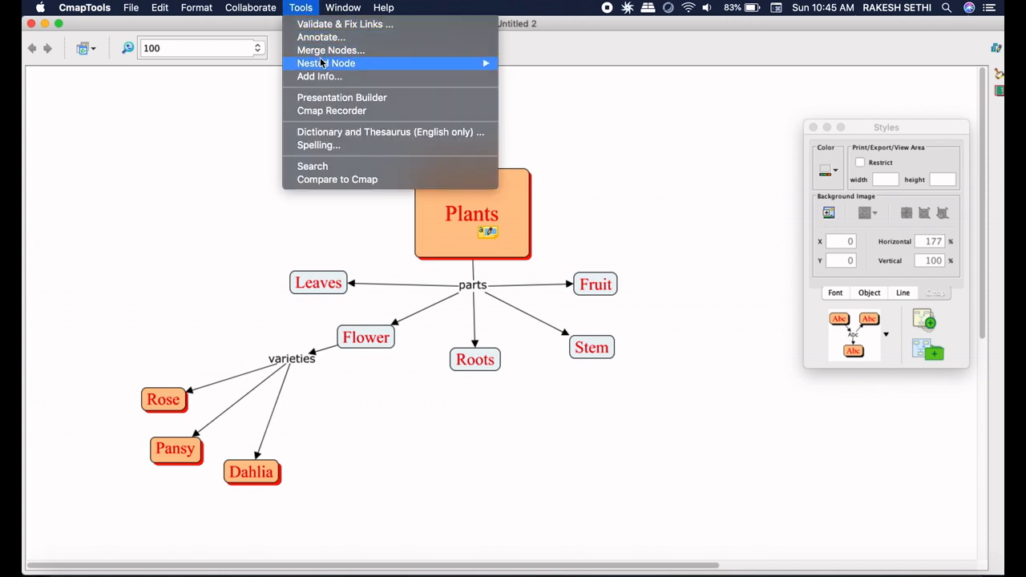
pyautogui.moveTo(327, 64)
pyautogui.click(363, 65)
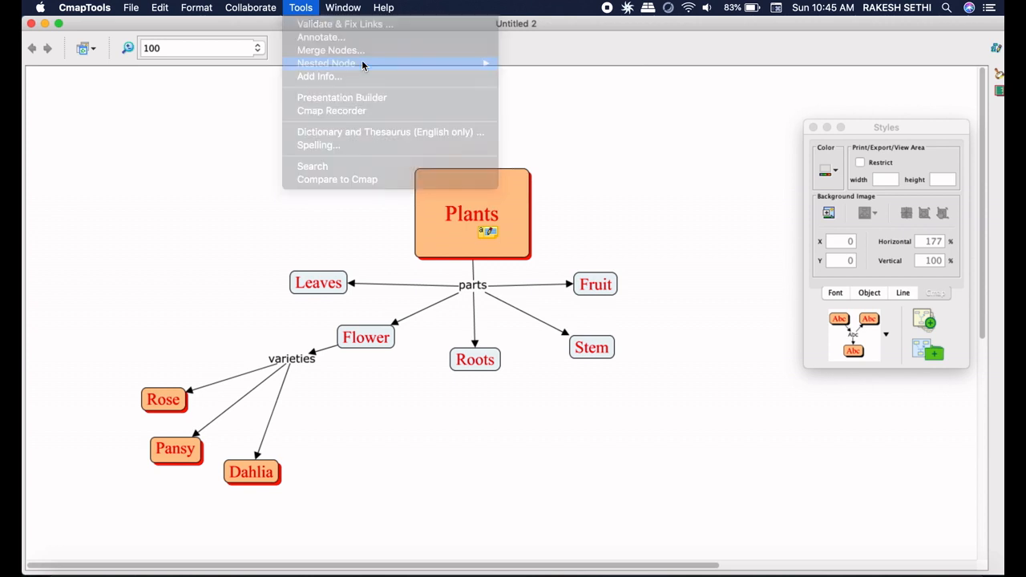
# - Group the detached Rose, Pansy and Dahlia concepts into a new nested node
pyautogui.moveTo(114, 377); pyautogui.dragTo(309, 510)
pyautogui.click(301, 8)
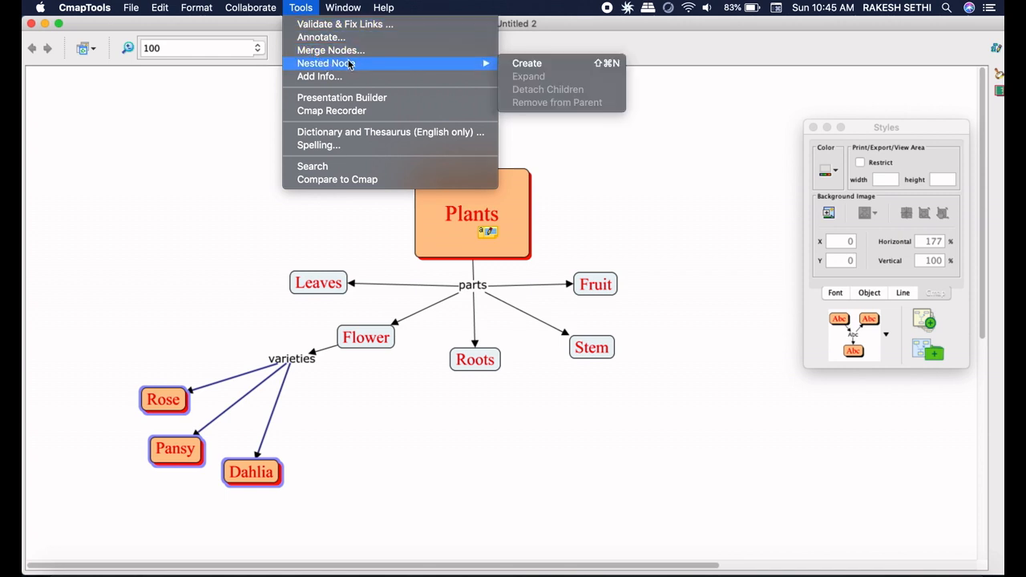
pyautogui.moveTo(481, 63)
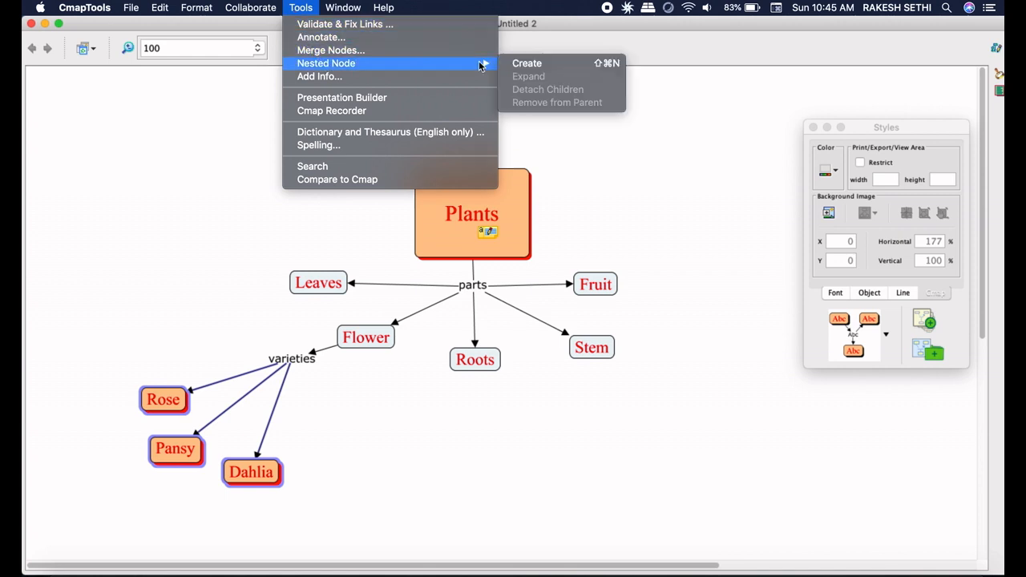
pyautogui.click(529, 62)
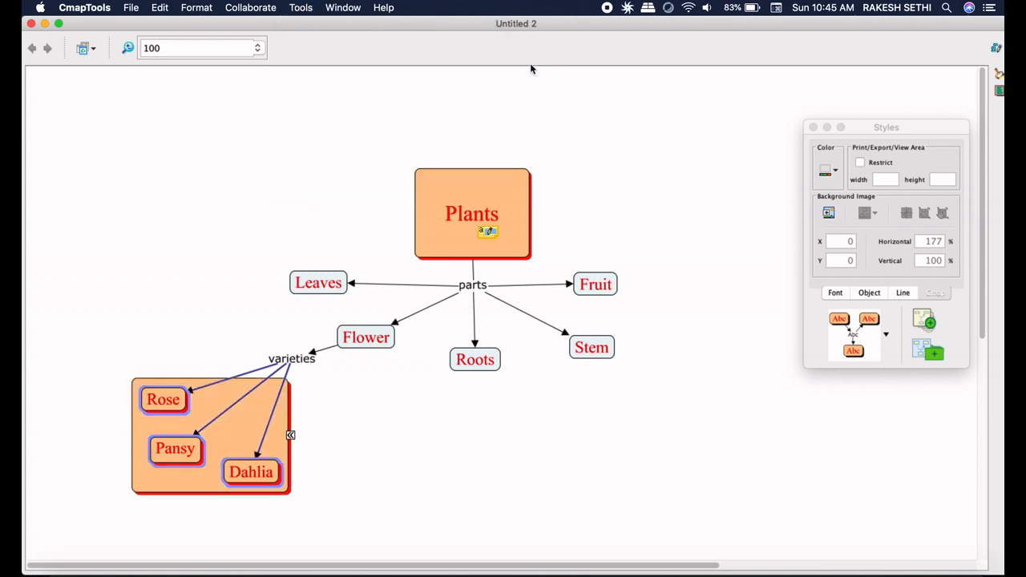
# - Collapse the new nested node, testing its toggle, and move the "varieties" linking phrase slightly down and to the right
pyautogui.click(292, 436)
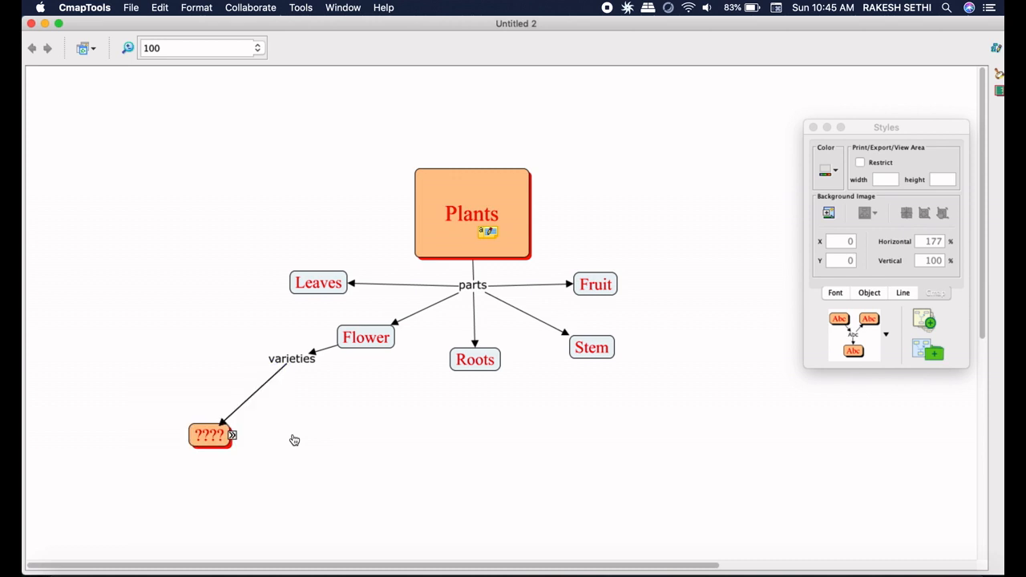
pyautogui.click(231, 436)
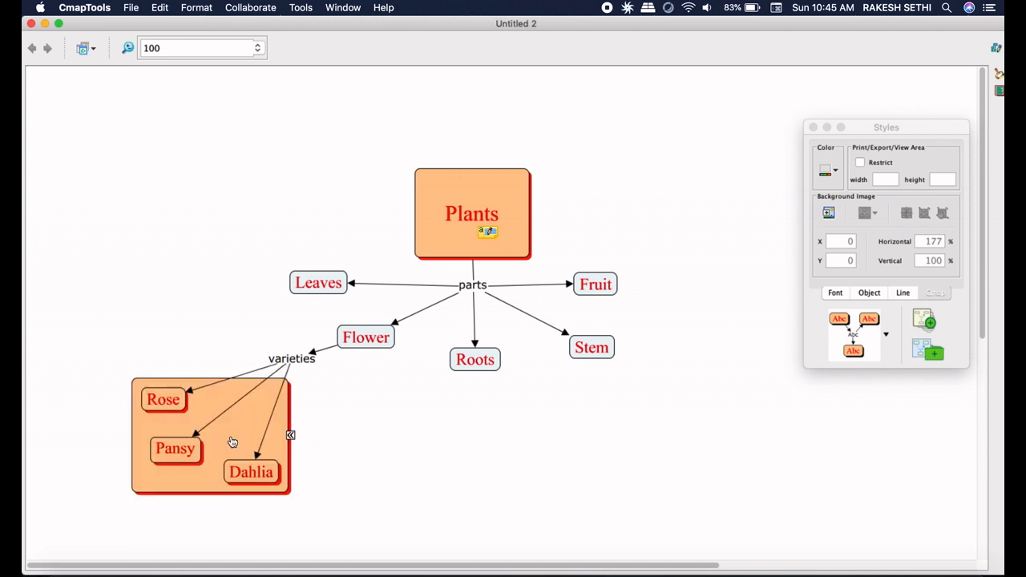
pyautogui.click(290, 435)
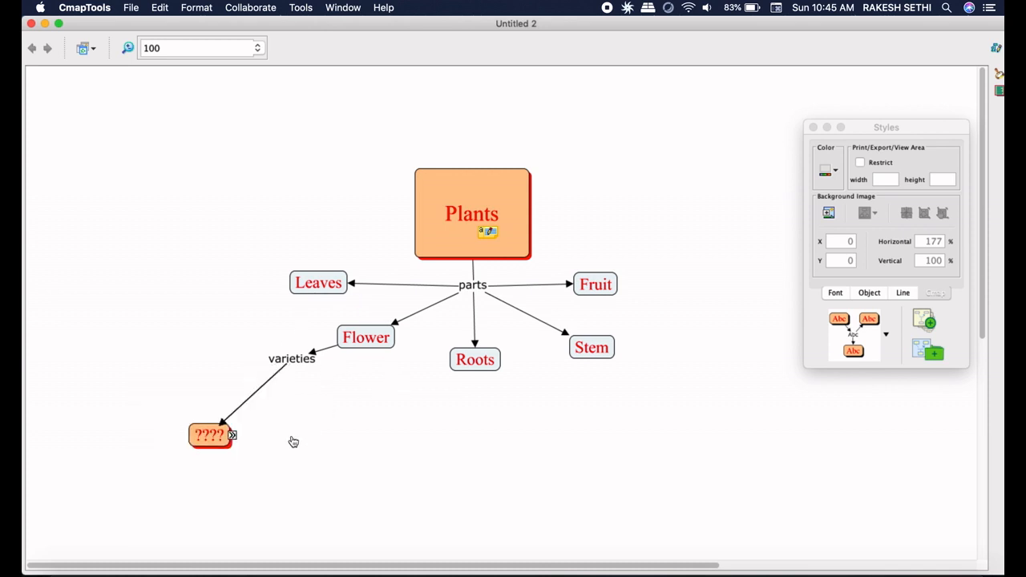
pyautogui.click(232, 436)
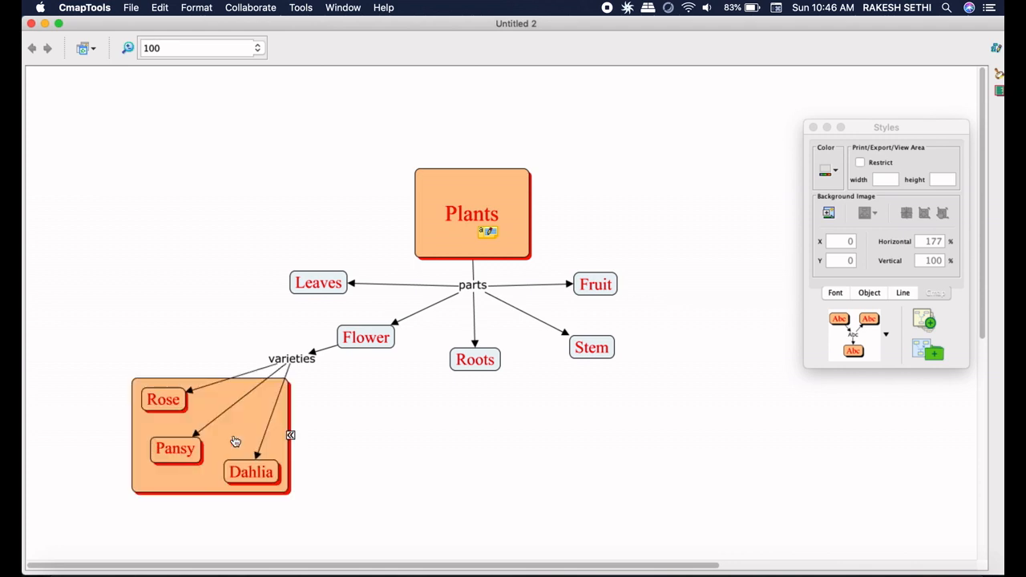
pyautogui.click(291, 437)
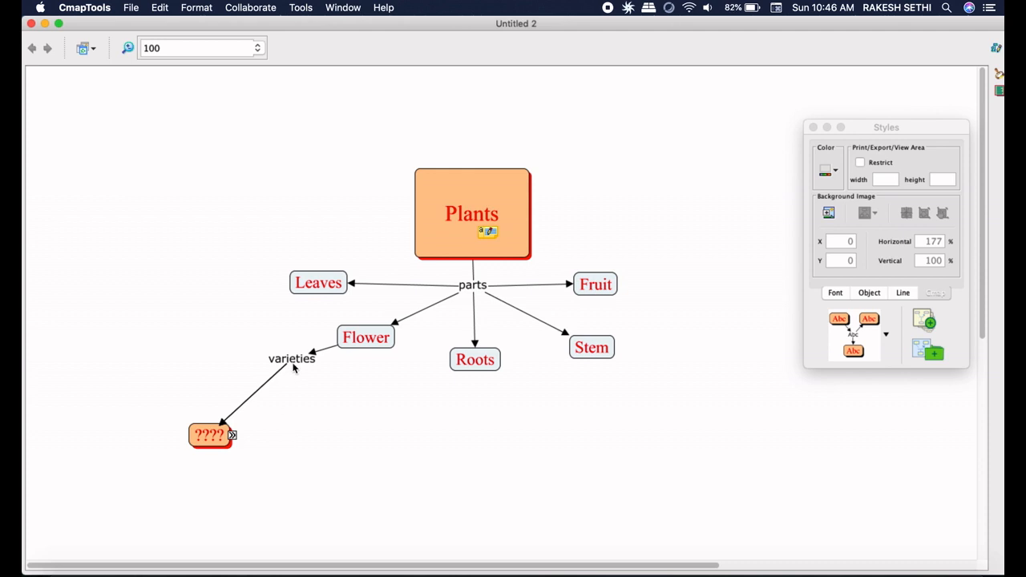
pyautogui.moveTo(293, 360); pyautogui.dragTo(309, 378)
pyautogui.click(405, 408)
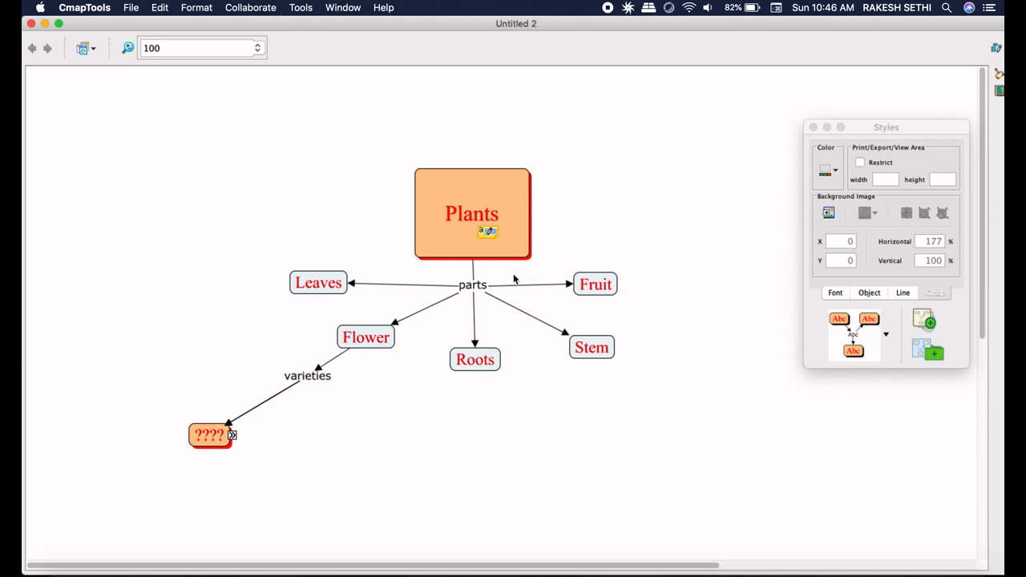
# - Link the CMap file from My Cmaps as a resource to the Roots concept and deselect the concept
pyautogui.click(489, 368)
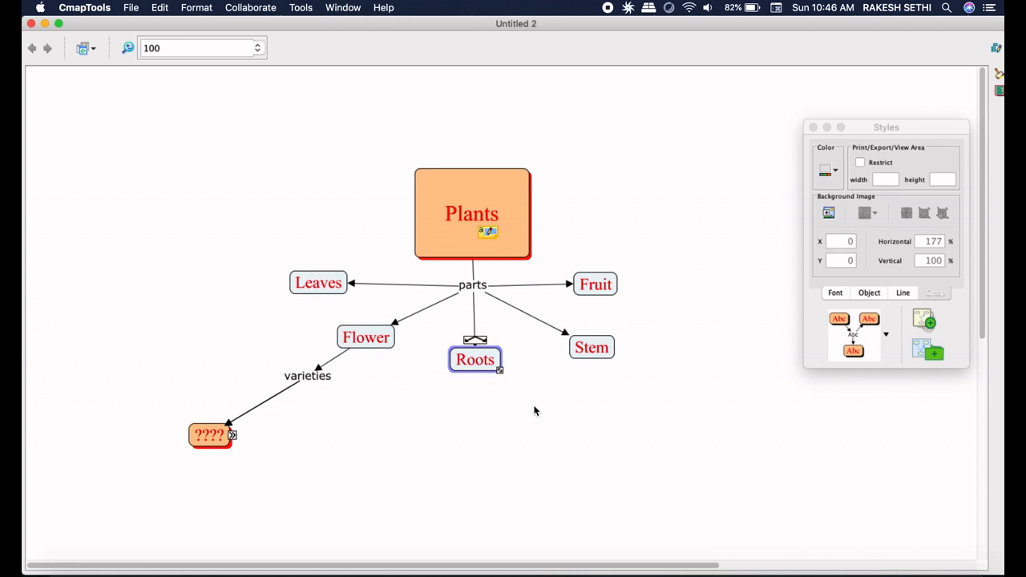
pyautogui.rightClick(491, 369)
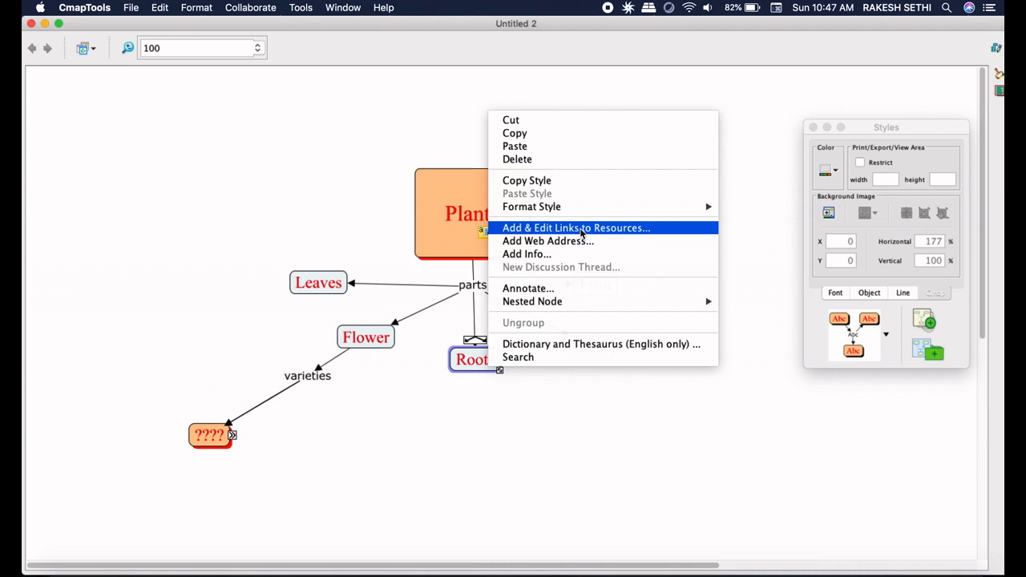
pyautogui.click(582, 229)
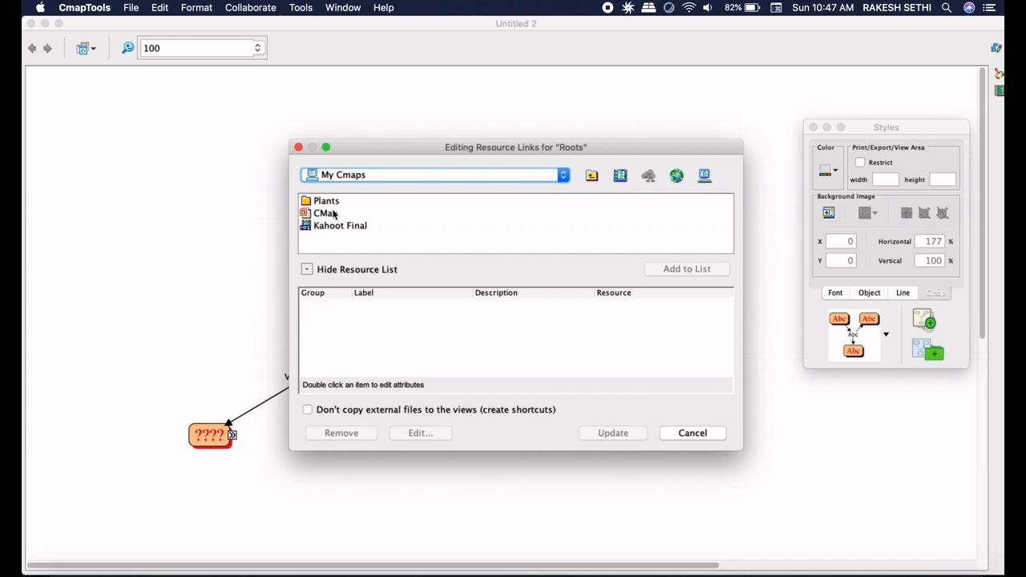
pyautogui.click(334, 215)
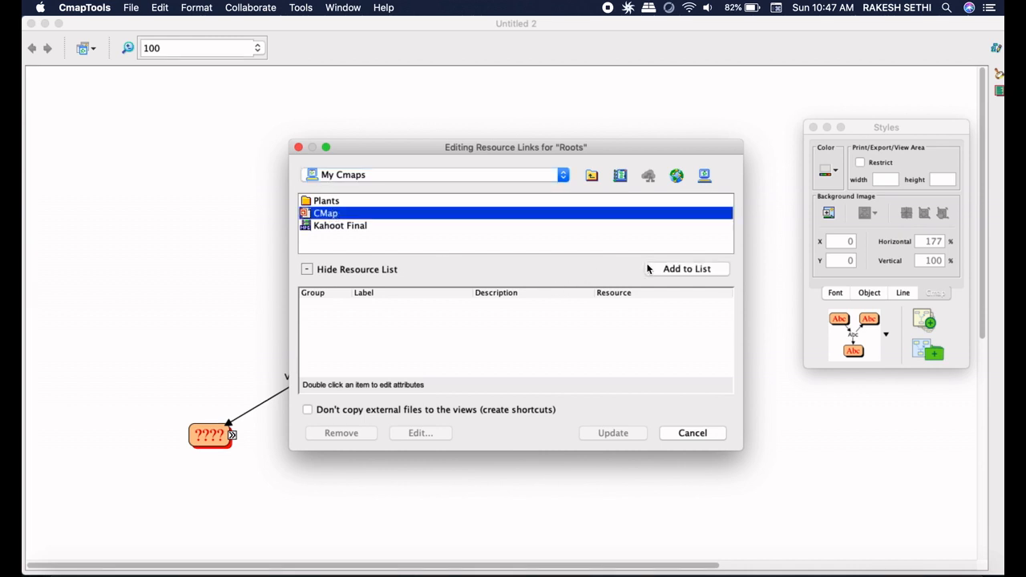
pyautogui.click(673, 271)
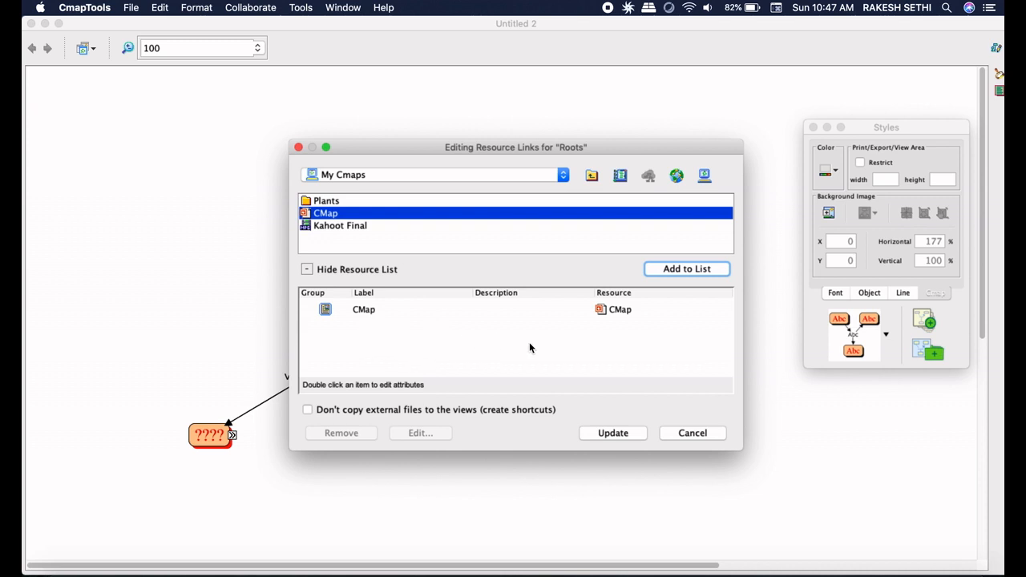
pyautogui.click(609, 433)
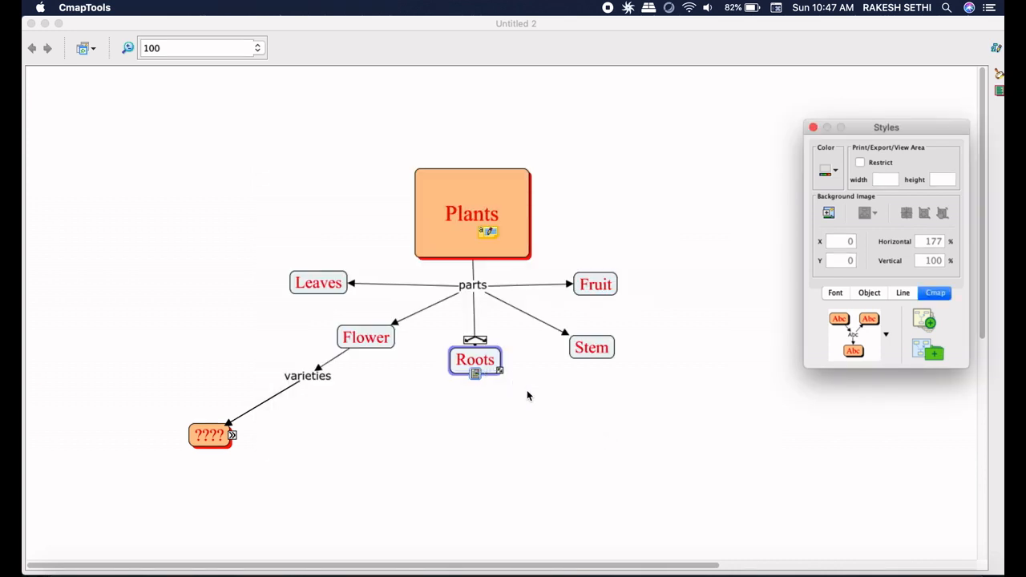
pyautogui.rightClick(491, 362)
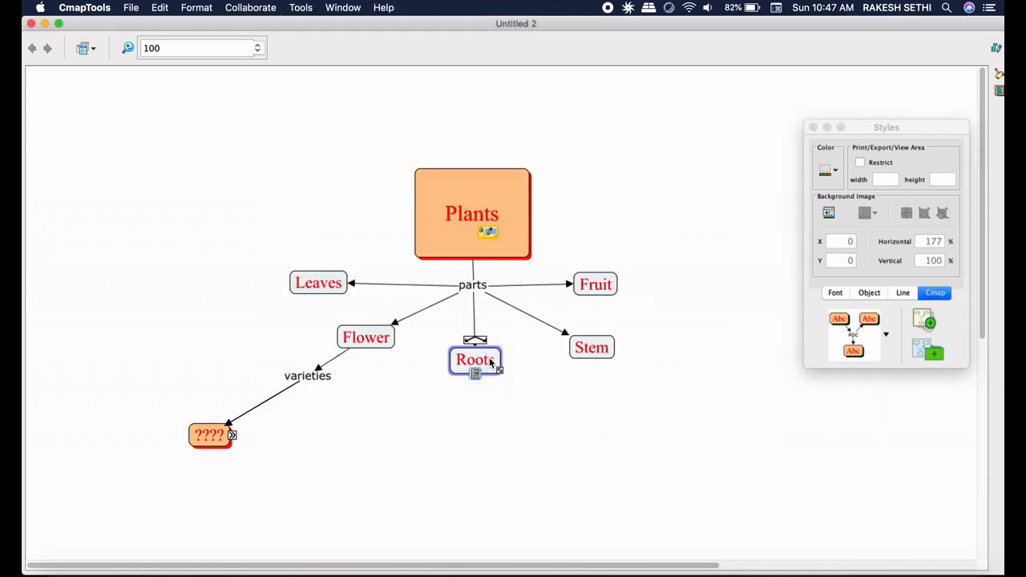
pyautogui.click(537, 396)
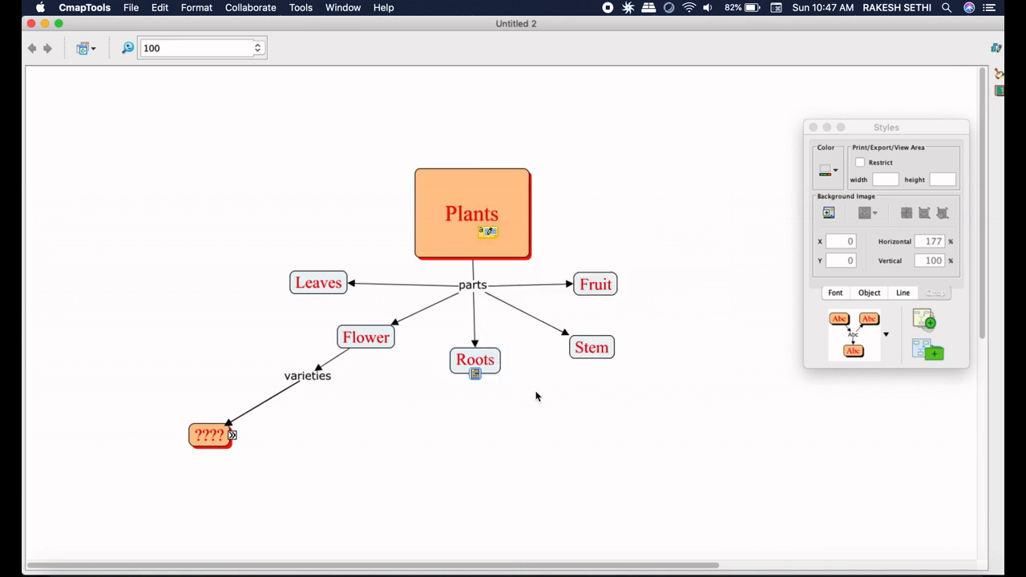
# - Link the image Plant-roots-go-to-extreme-lengths-to-find-water from the Plants folder as a resource to the Roots concept
pyautogui.click(492, 366)
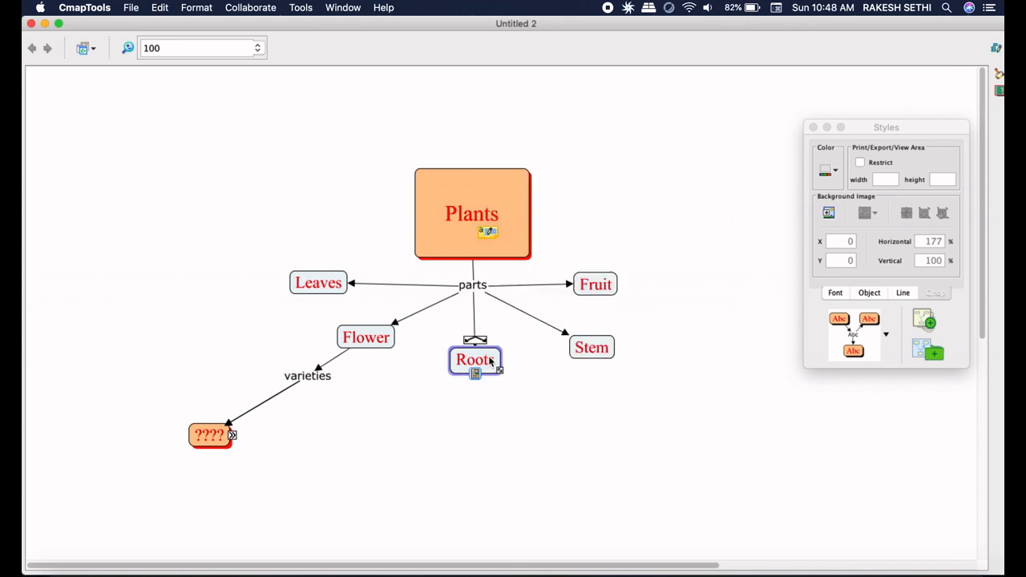
pyautogui.click(190, 10)
pyautogui.moveTo(161, 12)
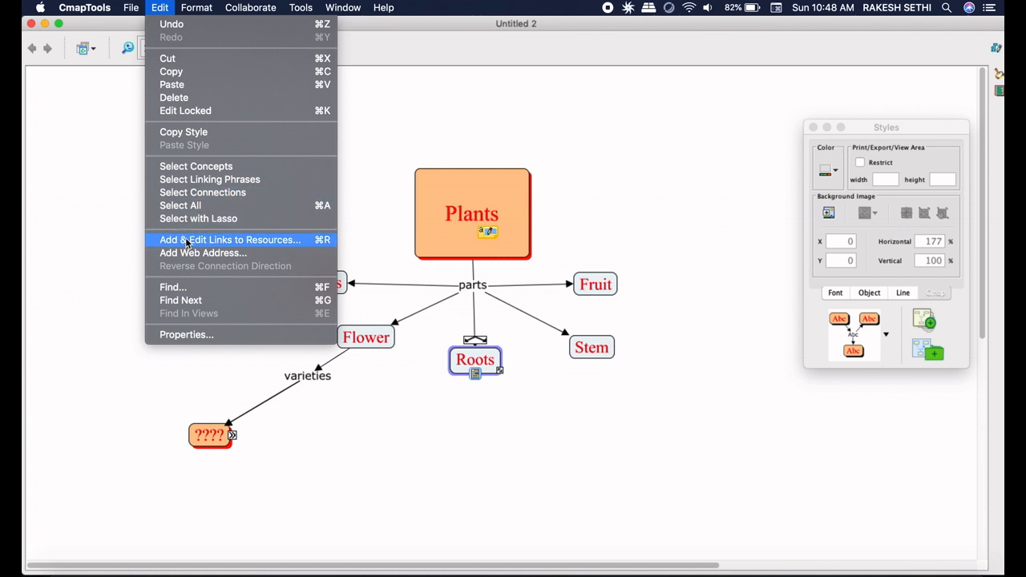
pyautogui.click(226, 242)
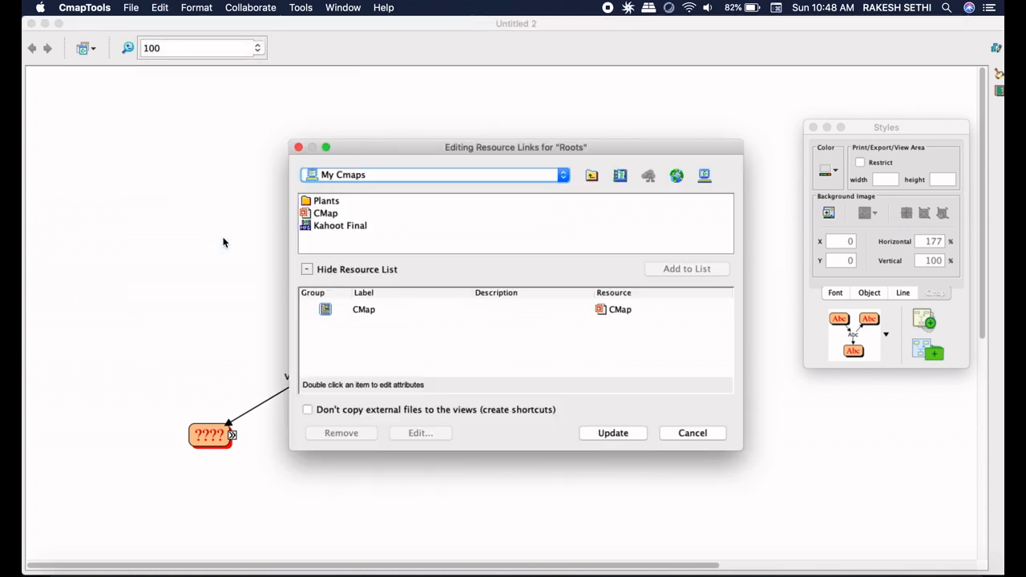
pyautogui.doubleClick(331, 203)
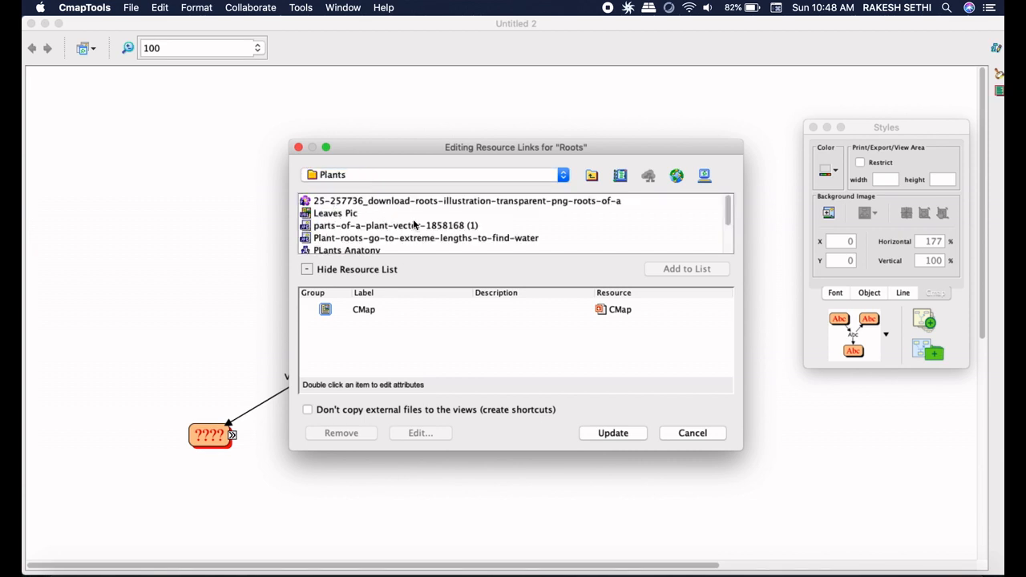
pyautogui.click(352, 242)
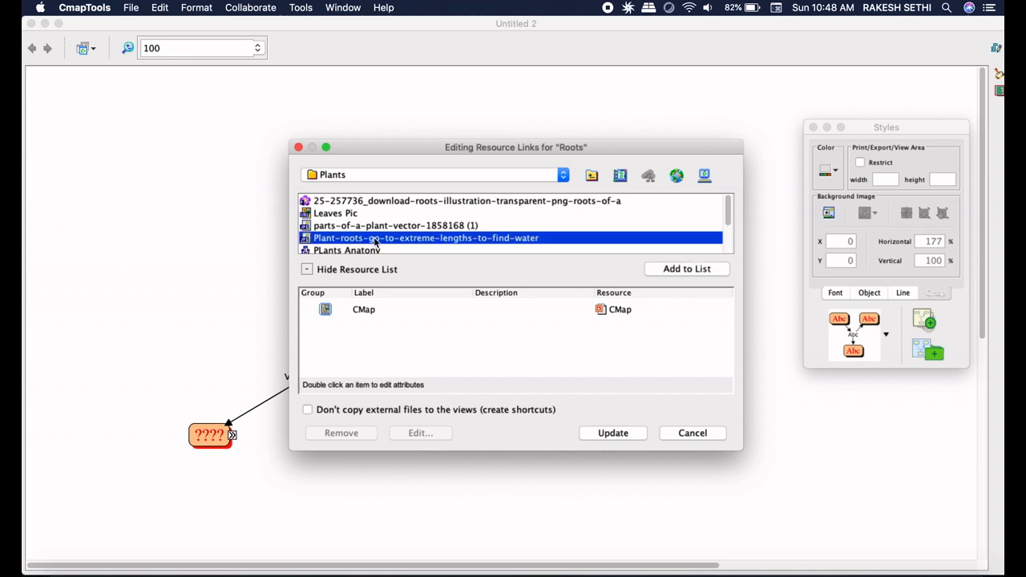
pyautogui.click(681, 269)
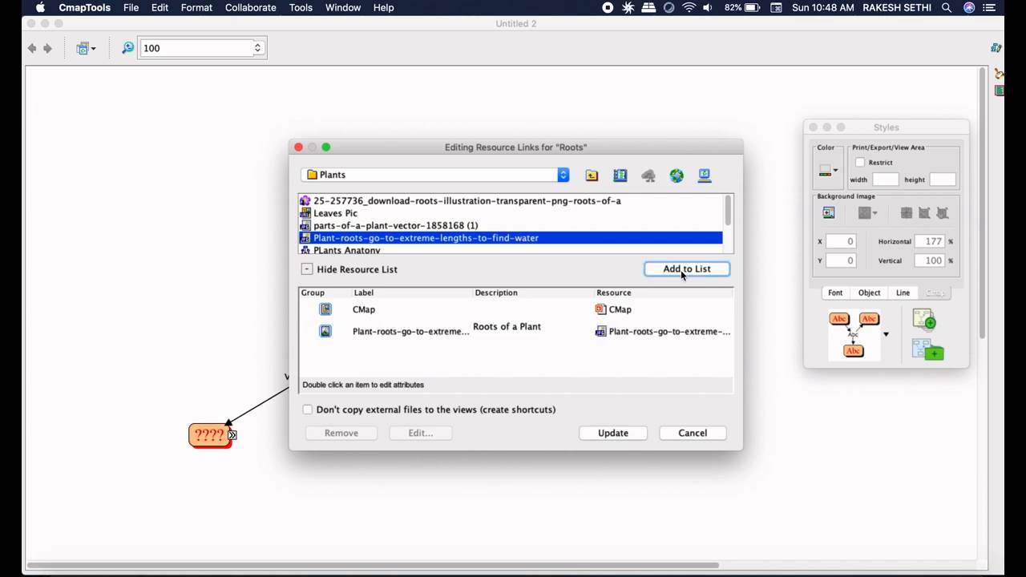
pyautogui.click(609, 434)
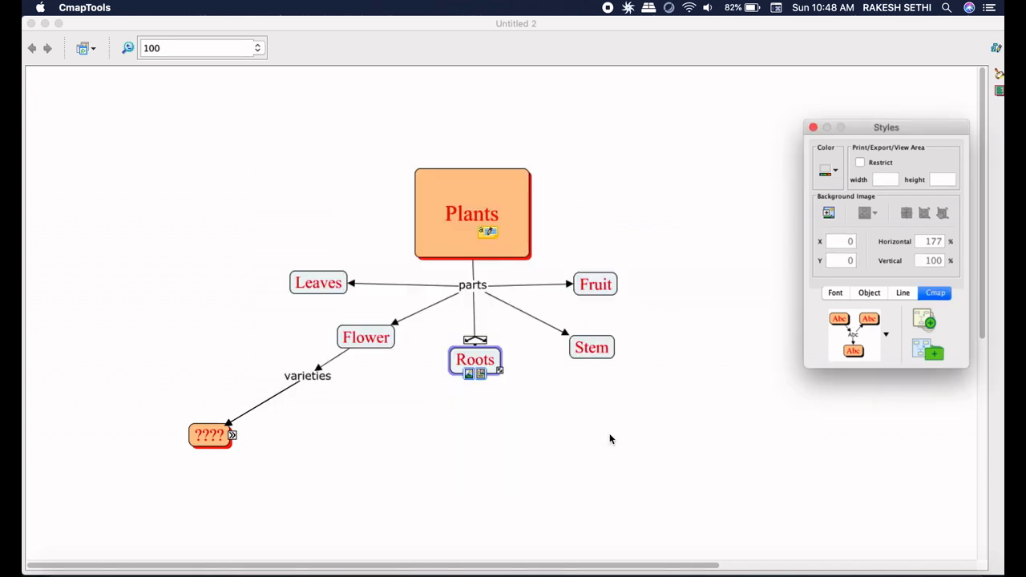
# - View the plant roots image and the CMap presentation through the resource links on the Roots concept, closing each after viewing
pyautogui.click(469, 377)
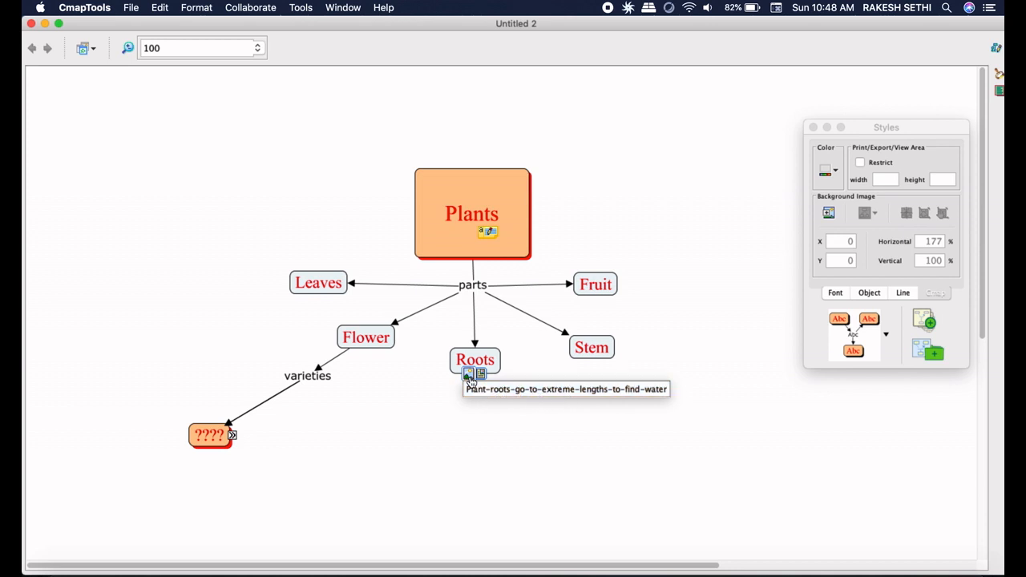
pyautogui.moveTo(480, 377)
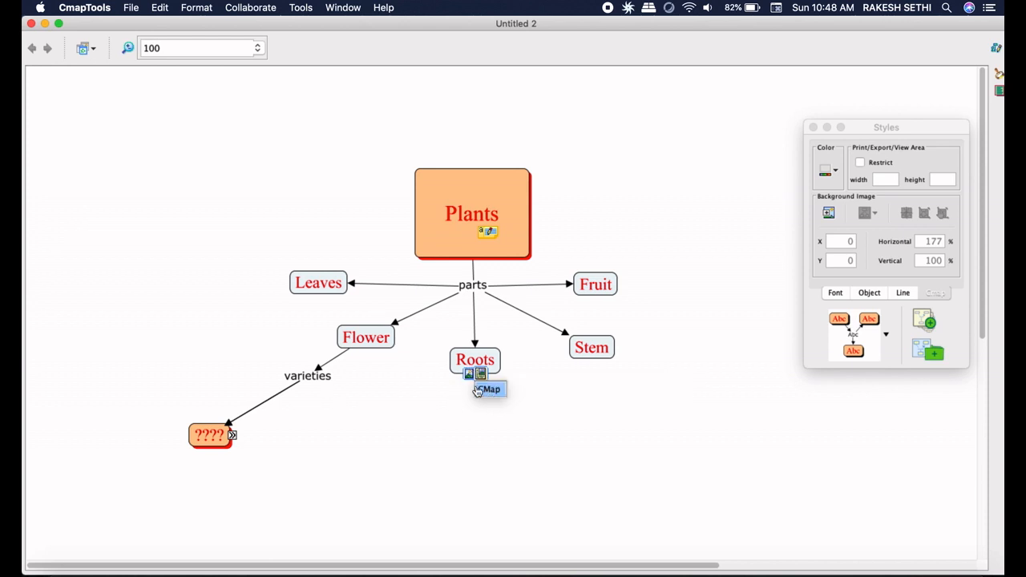
pyautogui.click(478, 390)
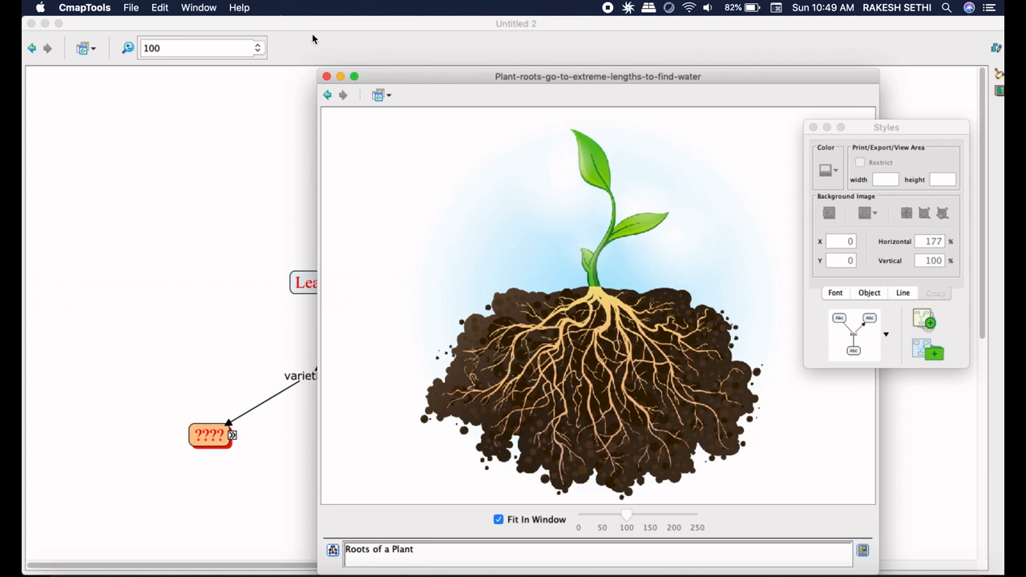
pyautogui.click(326, 77)
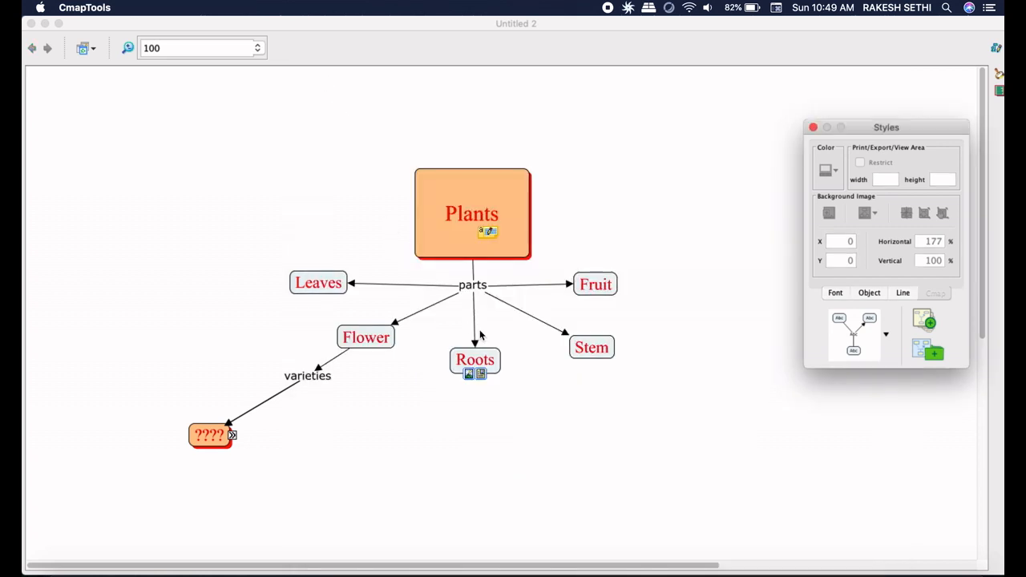
pyautogui.click(481, 375)
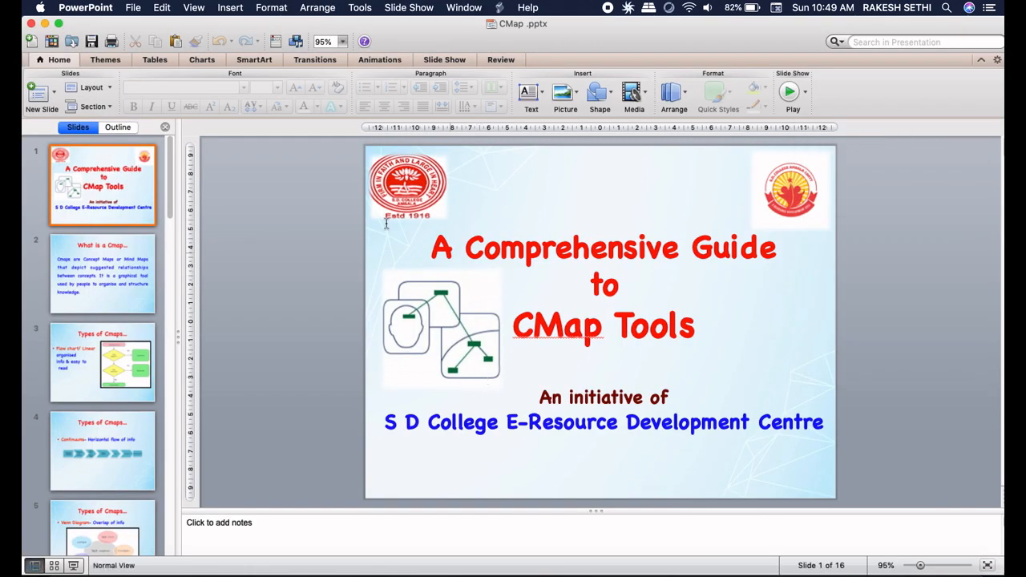
pyautogui.click(31, 24)
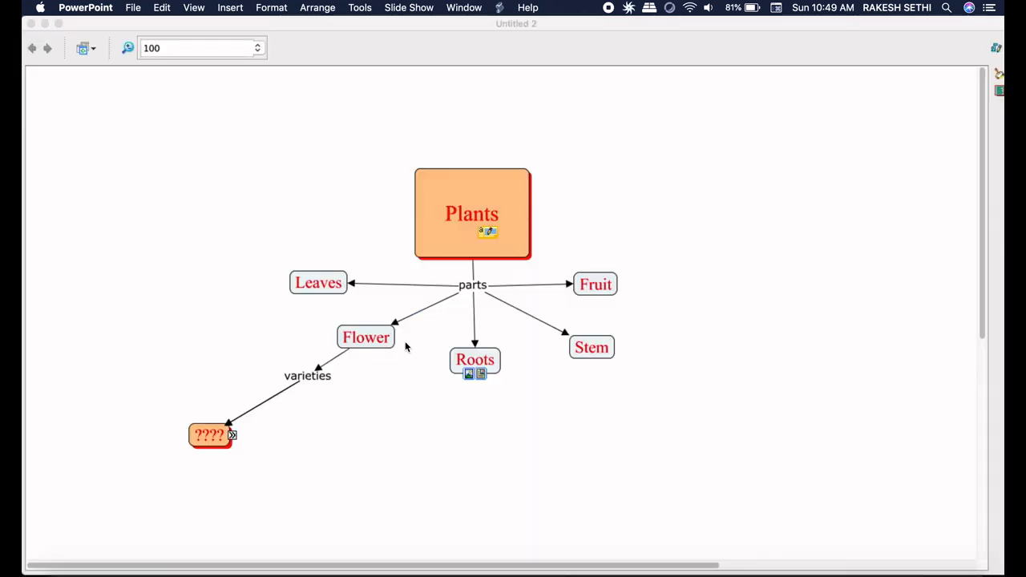
# - Link the What are Plants document from the Plants folder as another resource to the Roots concept
pyautogui.click(497, 372)
pyautogui.click(492, 365)
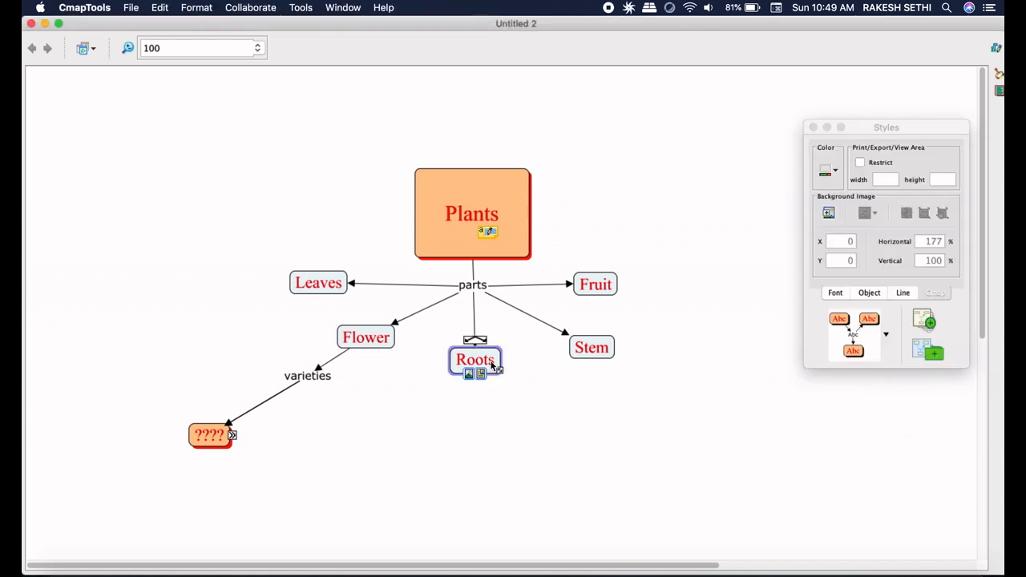
pyautogui.rightClick(493, 365)
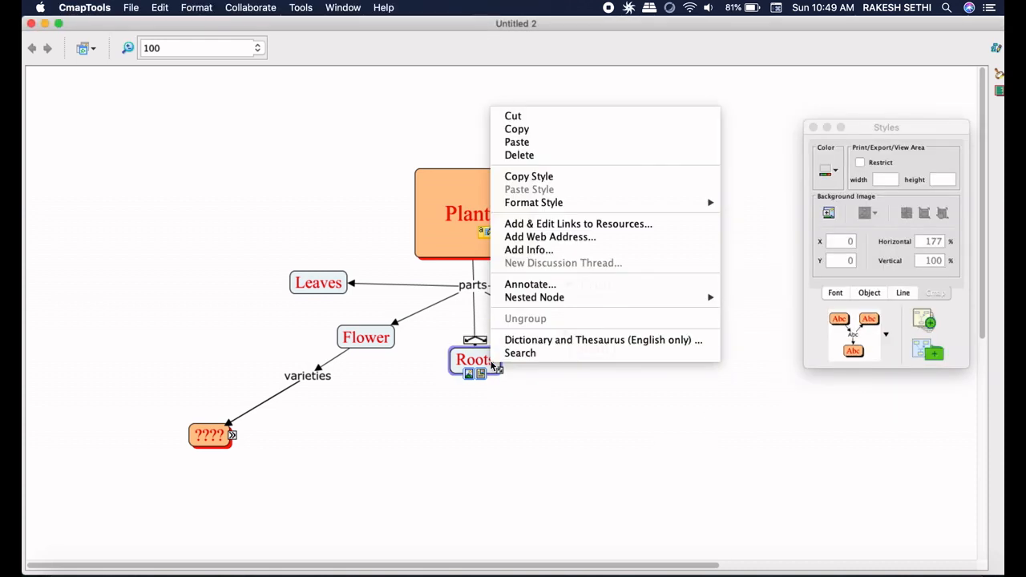
pyautogui.click(538, 226)
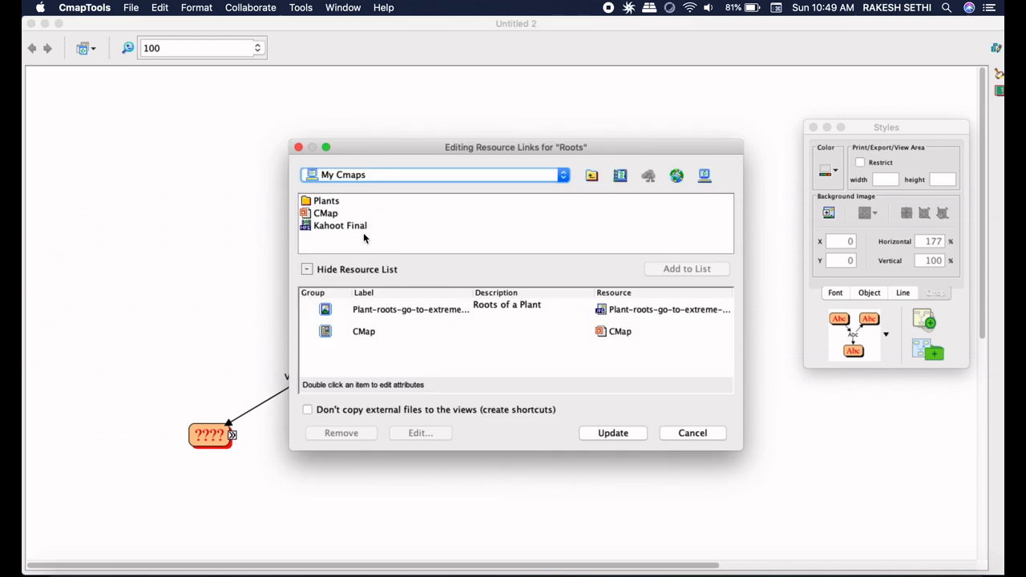
pyautogui.doubleClick(328, 202)
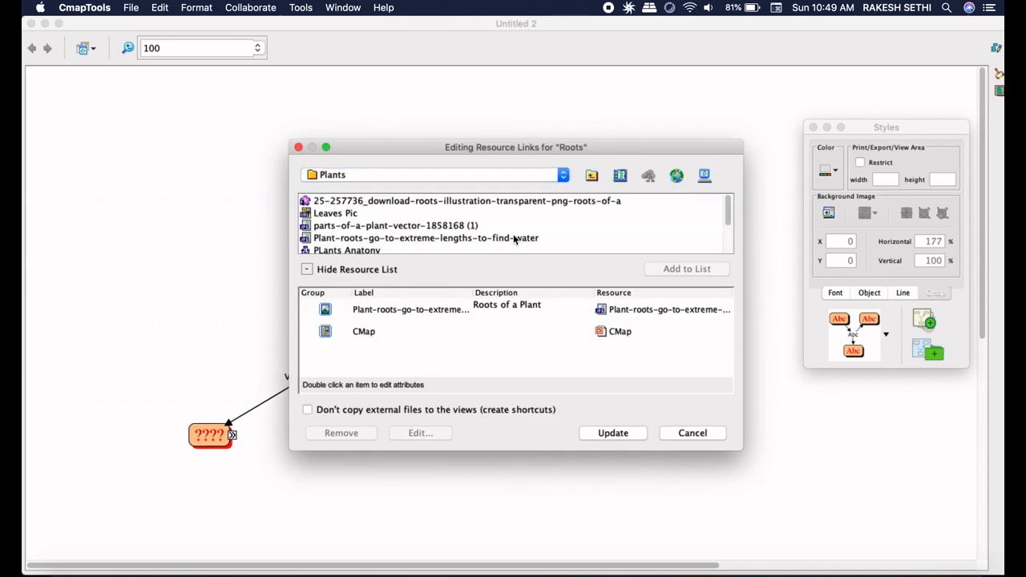
pyautogui.scroll(-4, 515, 239)
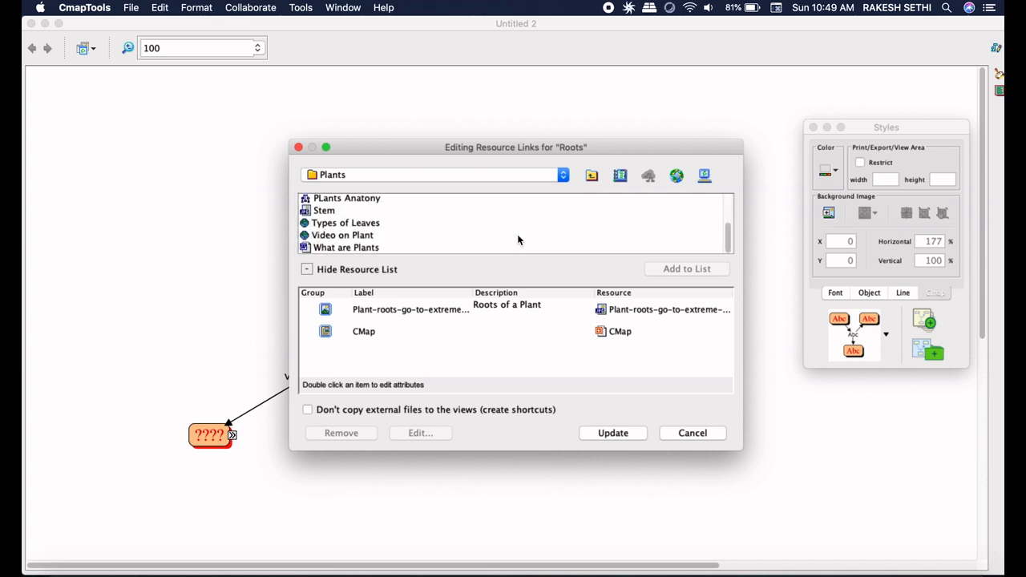
pyautogui.click(356, 248)
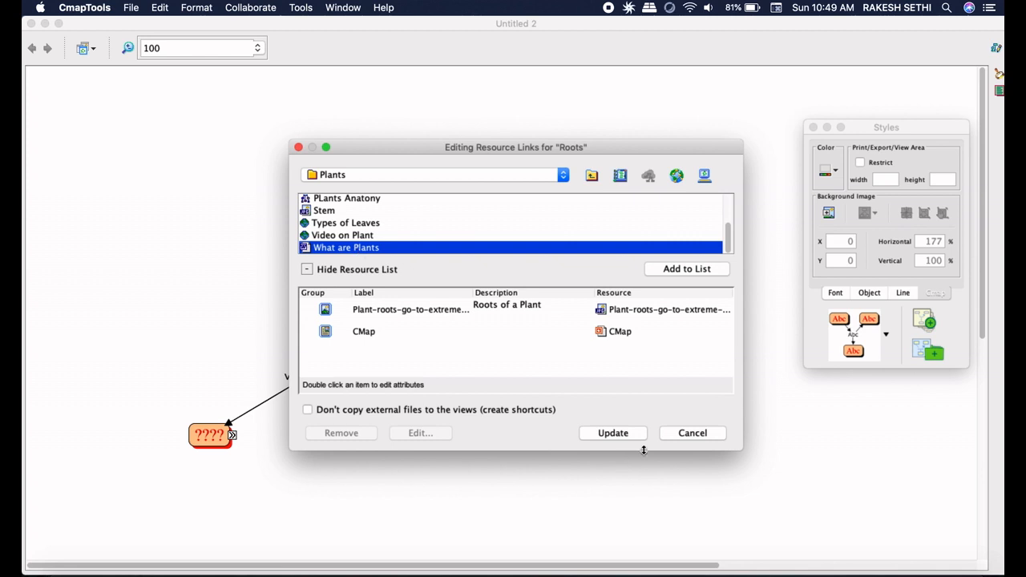
pyautogui.click(683, 269)
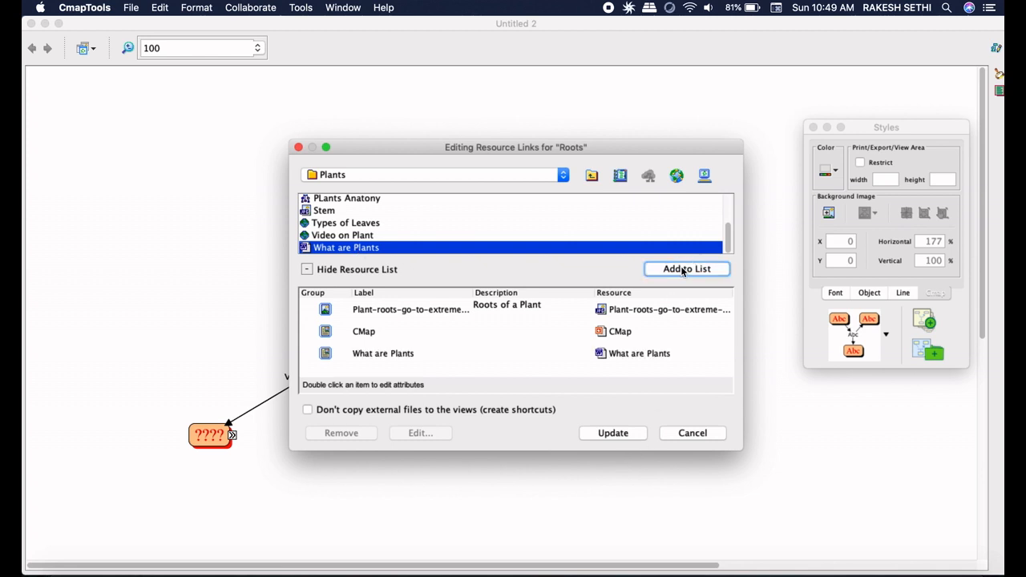
pyautogui.click(607, 433)
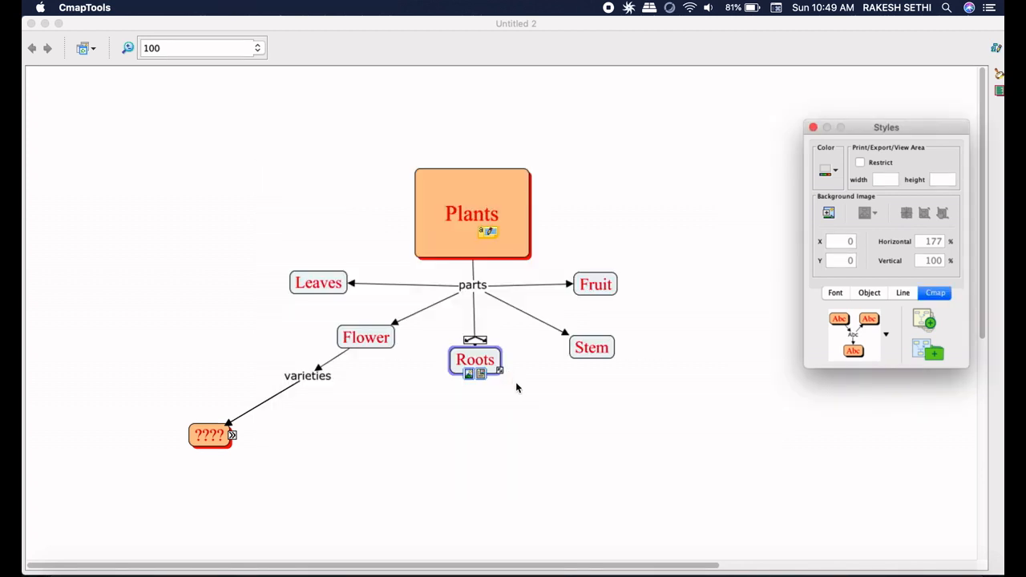
# - Open the linked What are Plants document from the Roots concept, look through its text and close it
pyautogui.click(470, 381)
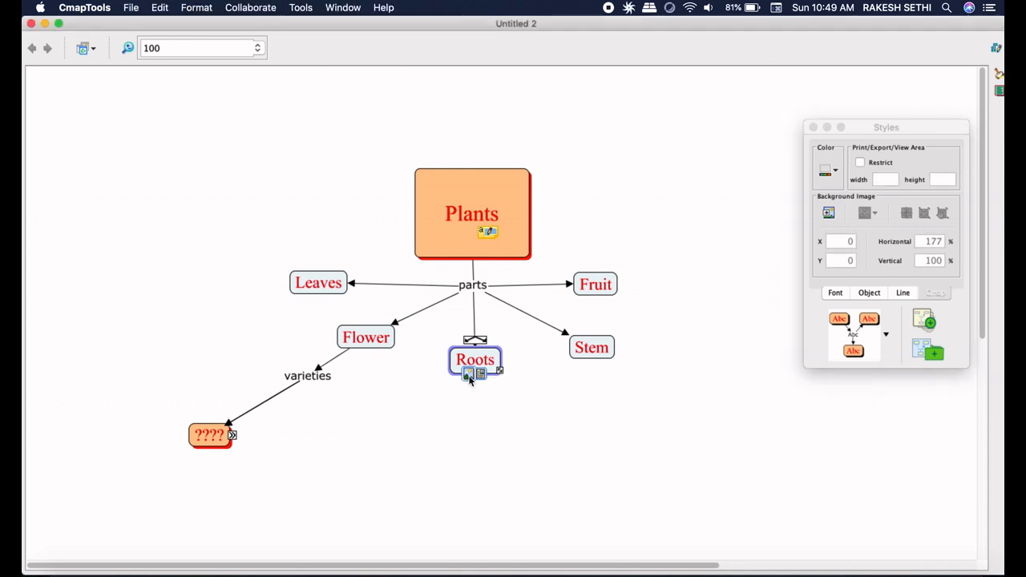
pyautogui.click(480, 378)
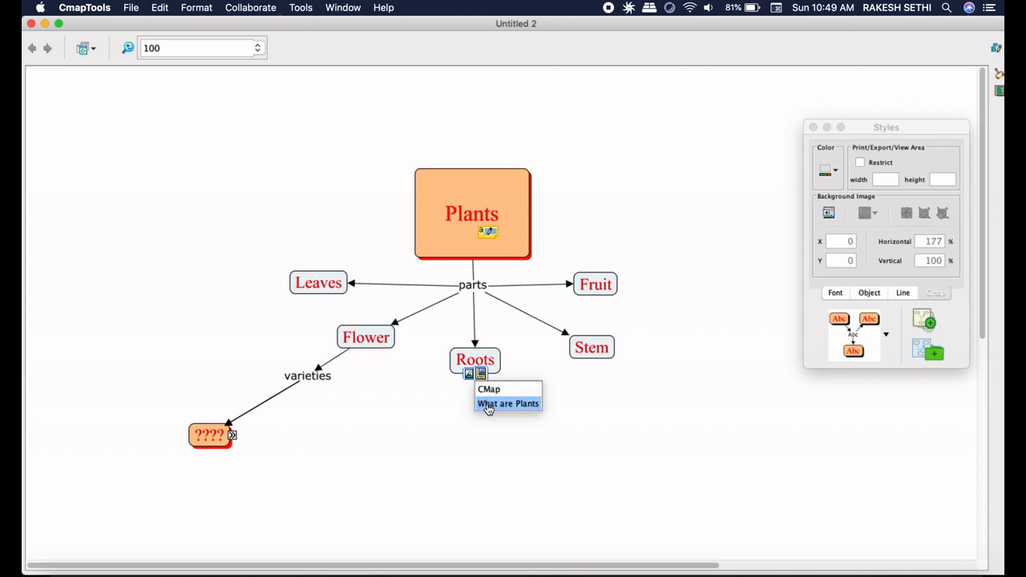
pyautogui.click(489, 403)
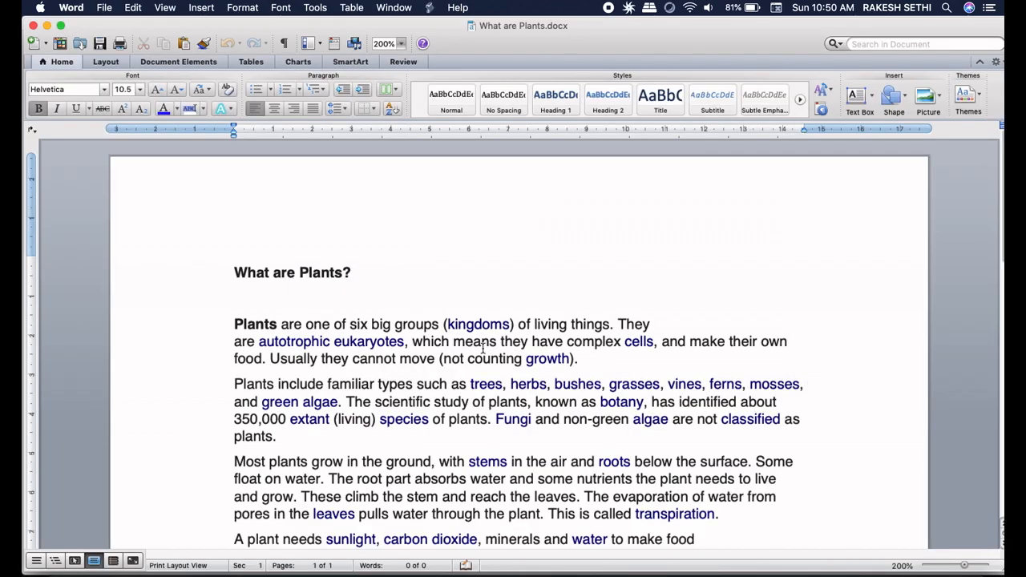
pyautogui.scroll(-15, 639, 313)
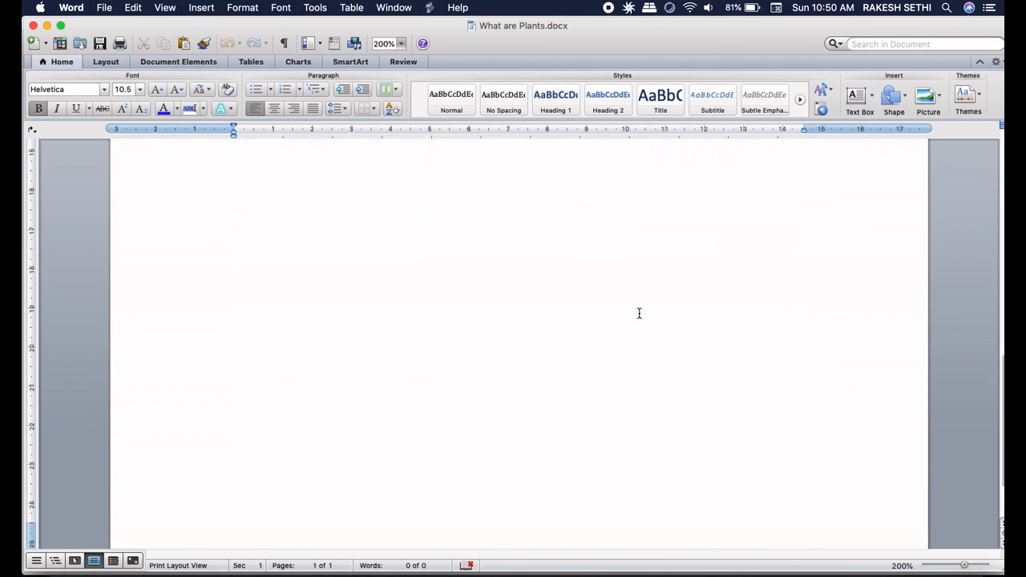
pyautogui.scroll(15, 639, 313)
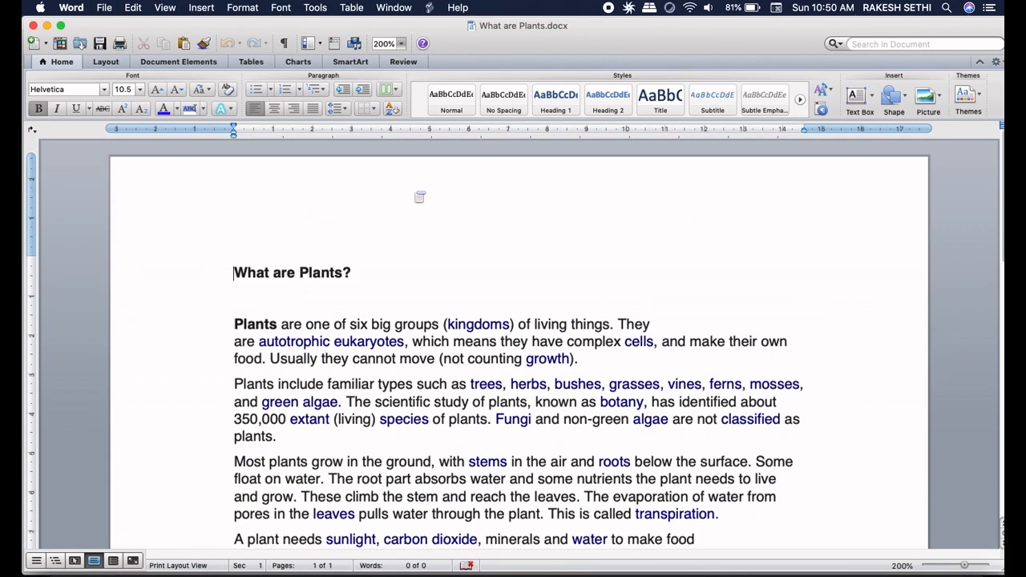
pyautogui.click(33, 26)
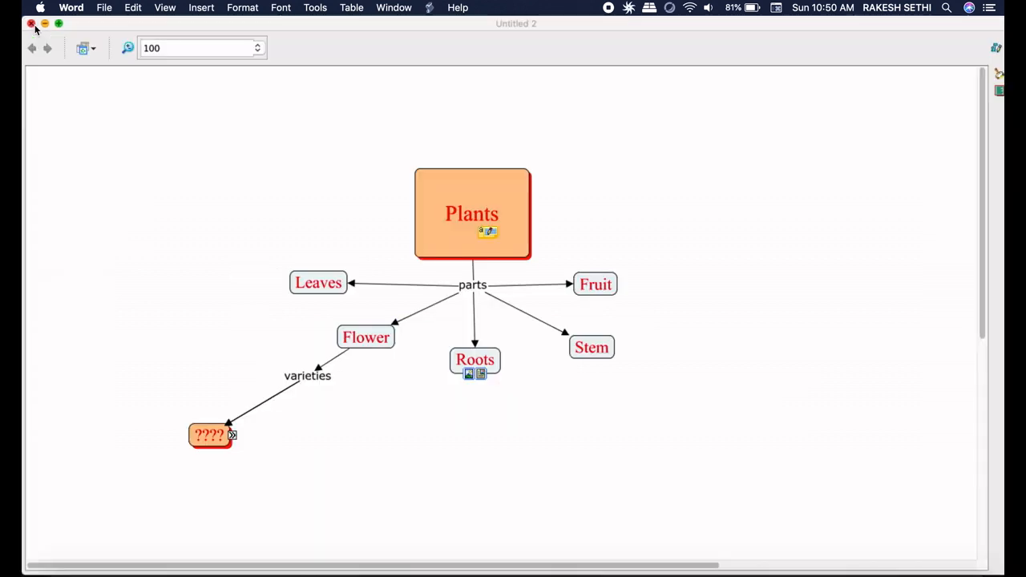
# - Try to remove the plant roots image from the Roots concept's resource list, closing the link editor without updating
pyautogui.click(482, 377)
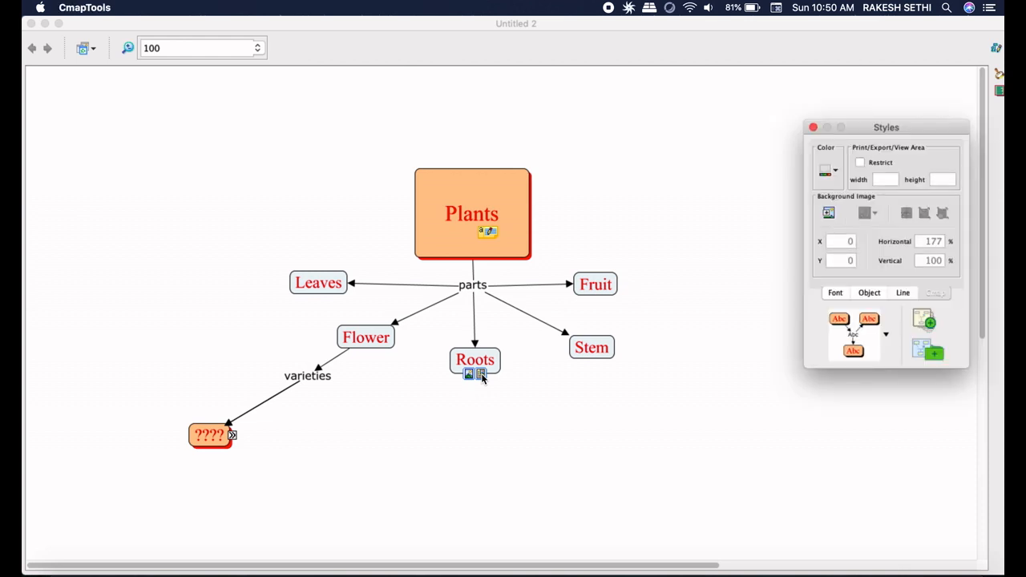
pyautogui.rightClick(482, 378)
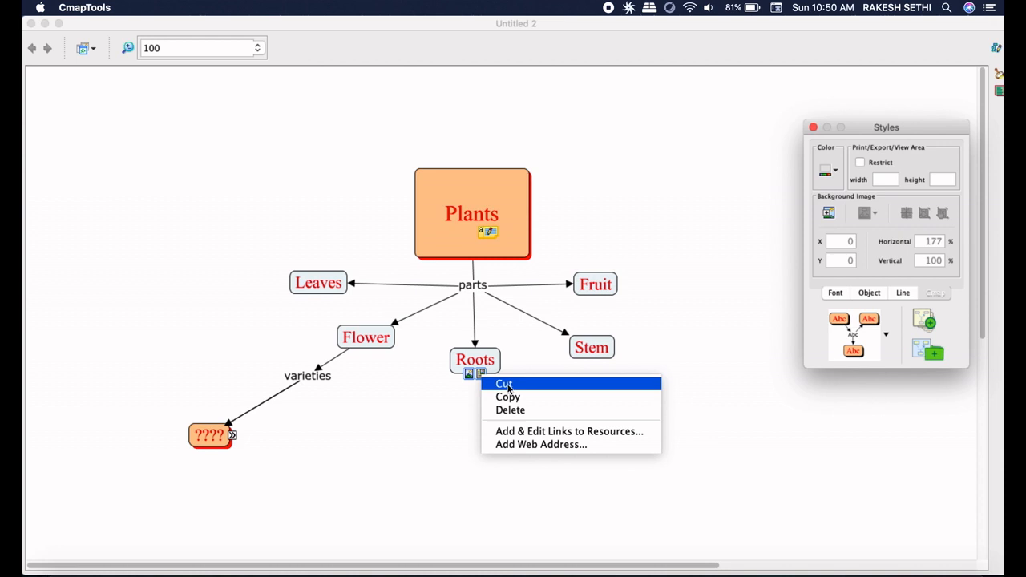
pyautogui.click(520, 433)
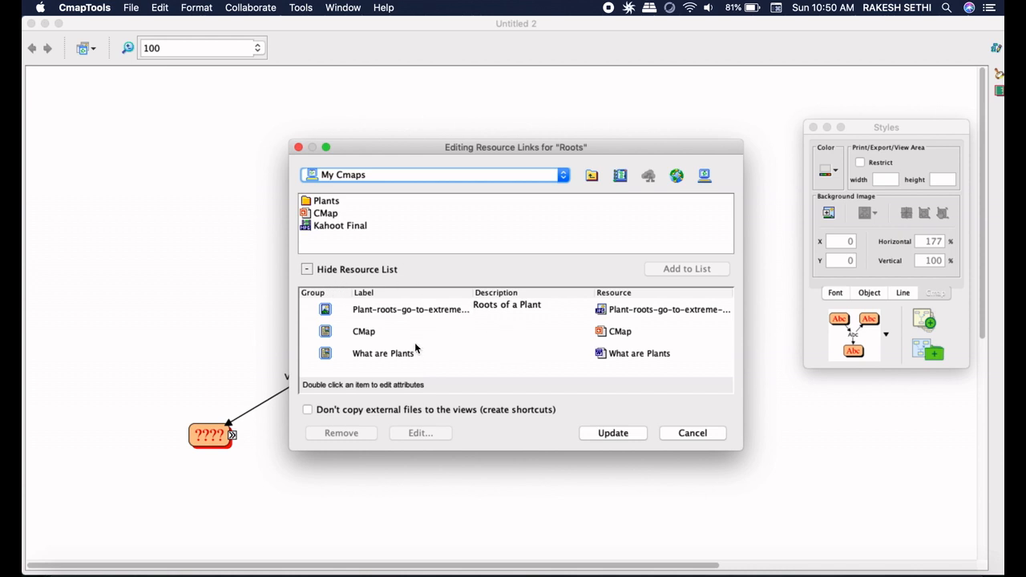
pyautogui.click(623, 309)
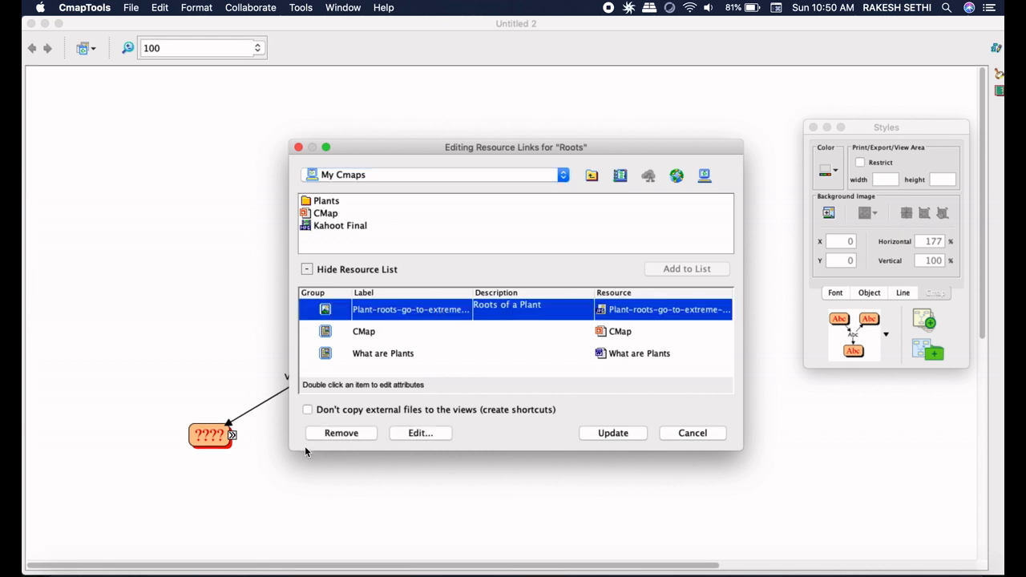
pyautogui.click(339, 439)
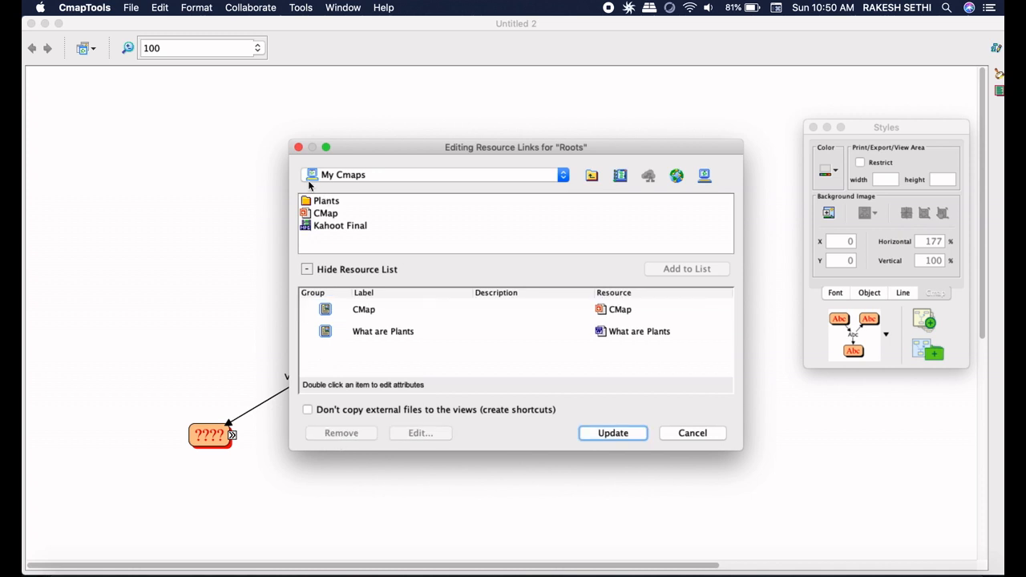
pyautogui.click(299, 147)
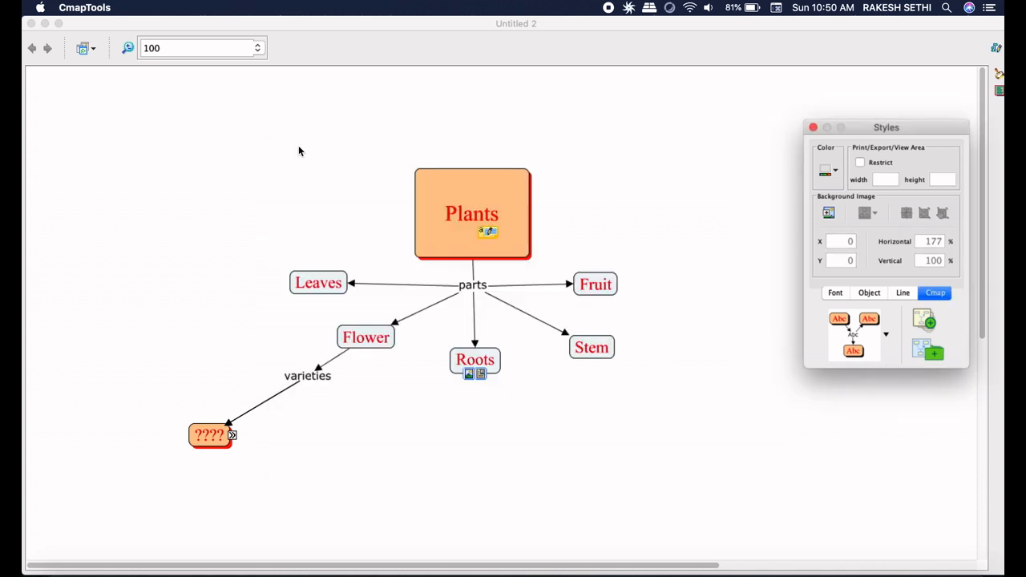
# - Delete the plant roots image resource from the Roots concept, keeping the document resource
pyautogui.click(471, 379)
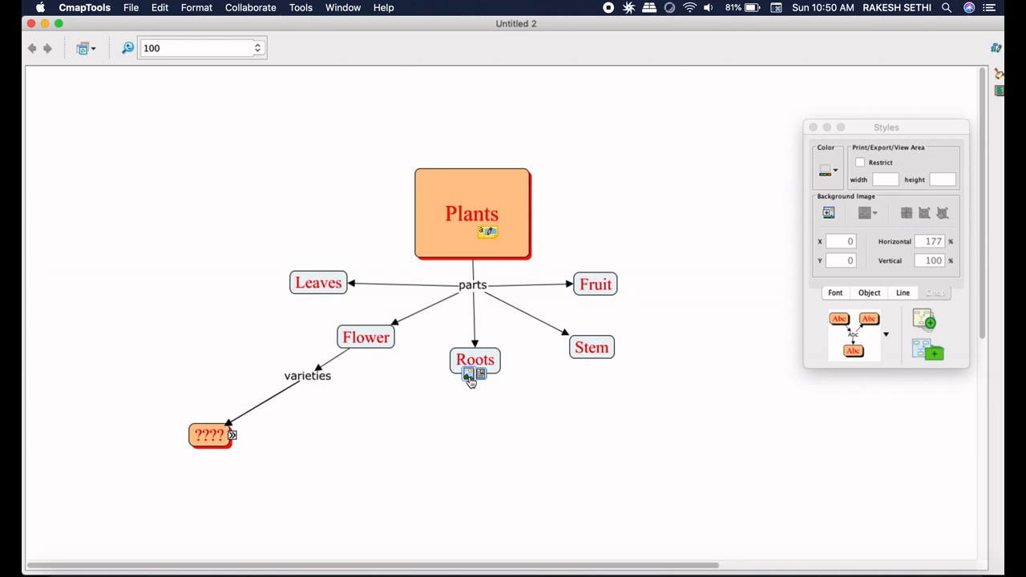
pyautogui.click(469, 377)
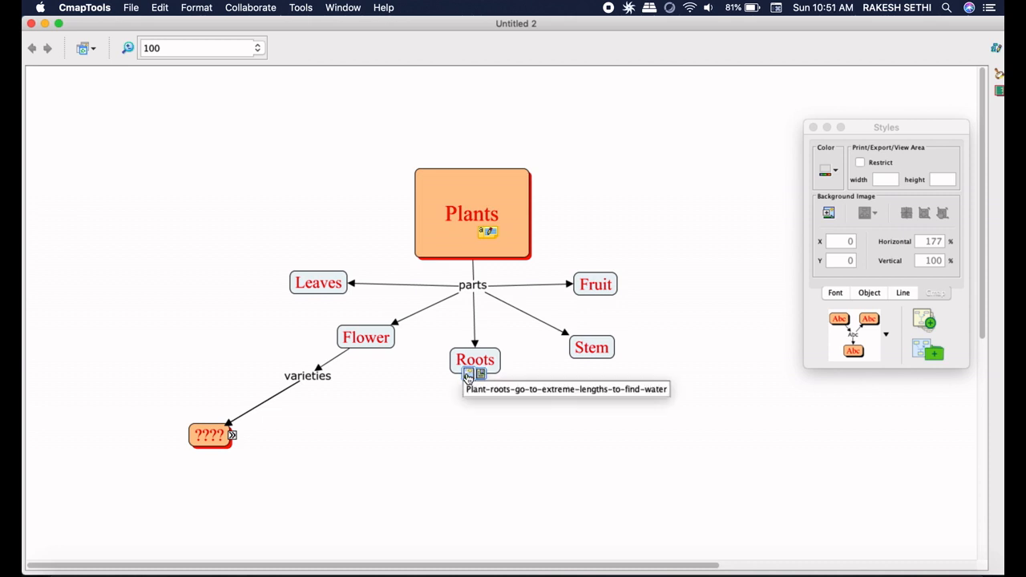
pyautogui.rightClick(468, 377)
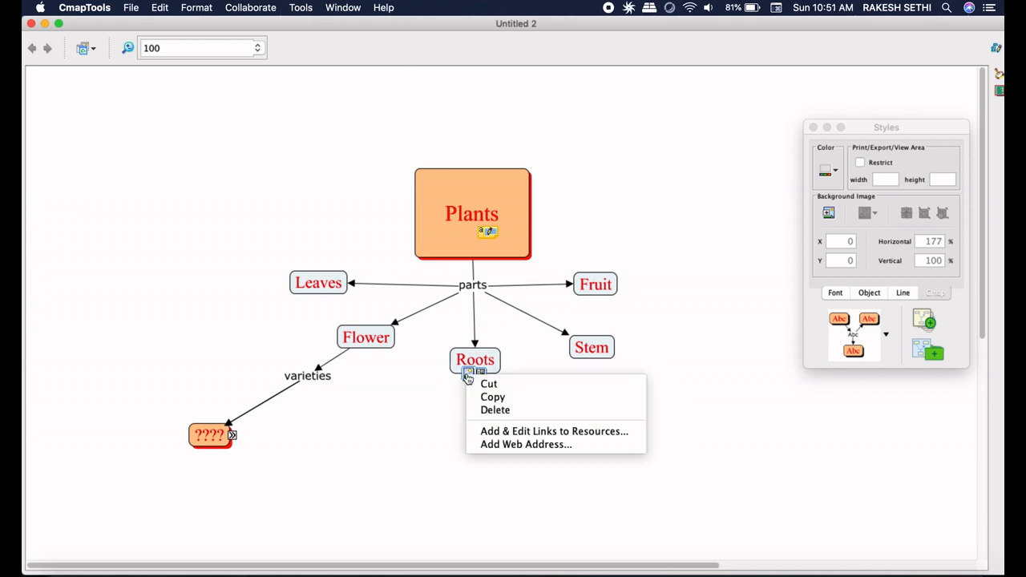
pyautogui.click(497, 414)
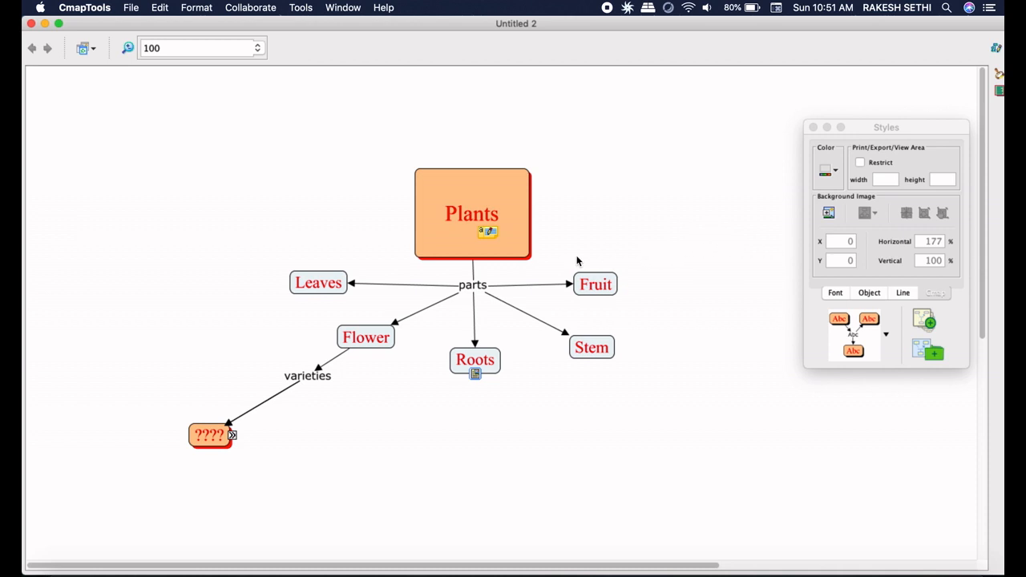
# - Format the connecting line from parts to Fruit as a blue dashed line with thickness 4
pyautogui.click(536, 287)
pyautogui.click(902, 293)
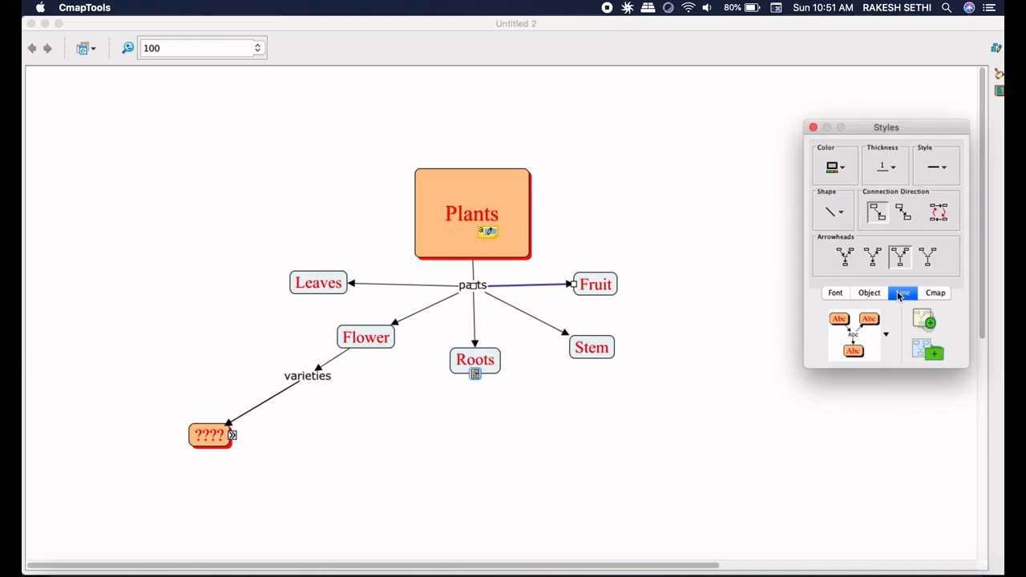
pyautogui.click(834, 167)
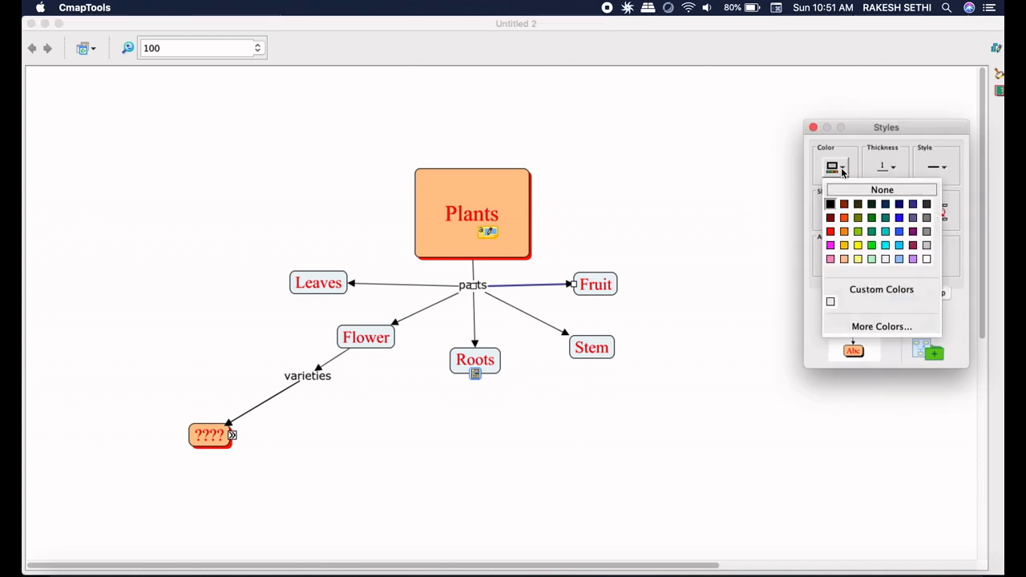
pyautogui.click(900, 231)
pyautogui.click(893, 166)
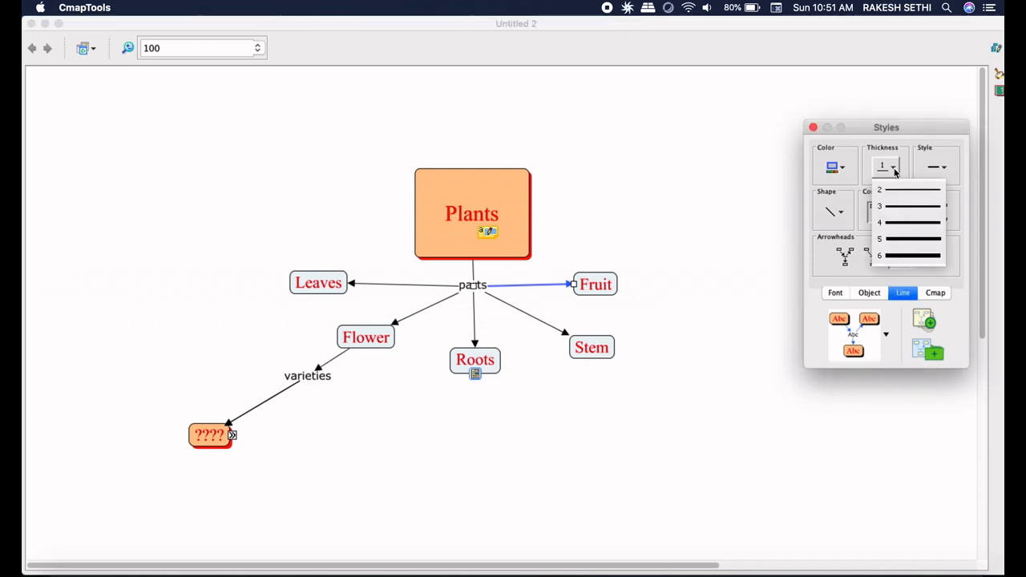
pyautogui.click(912, 222)
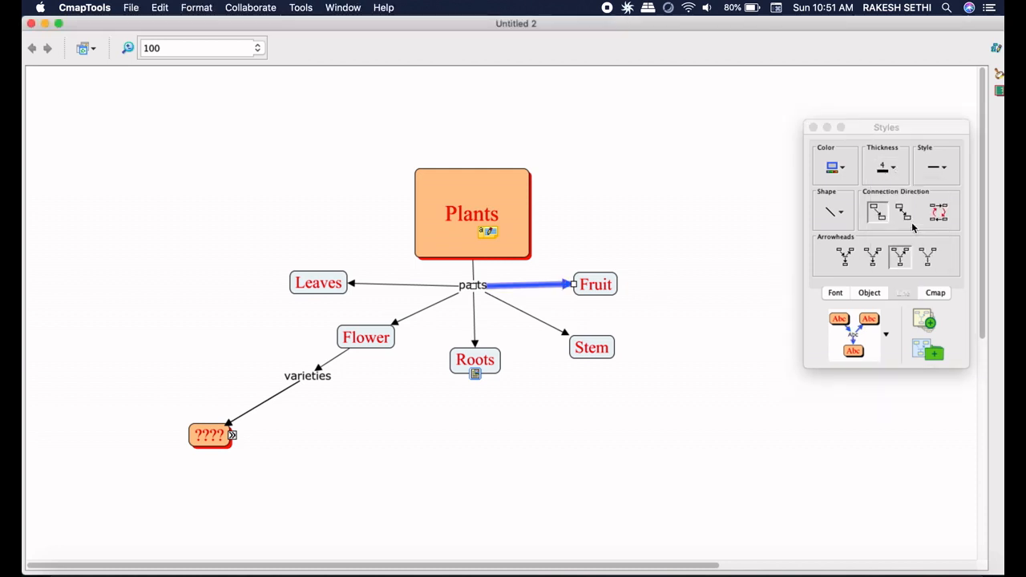
pyautogui.click(938, 169)
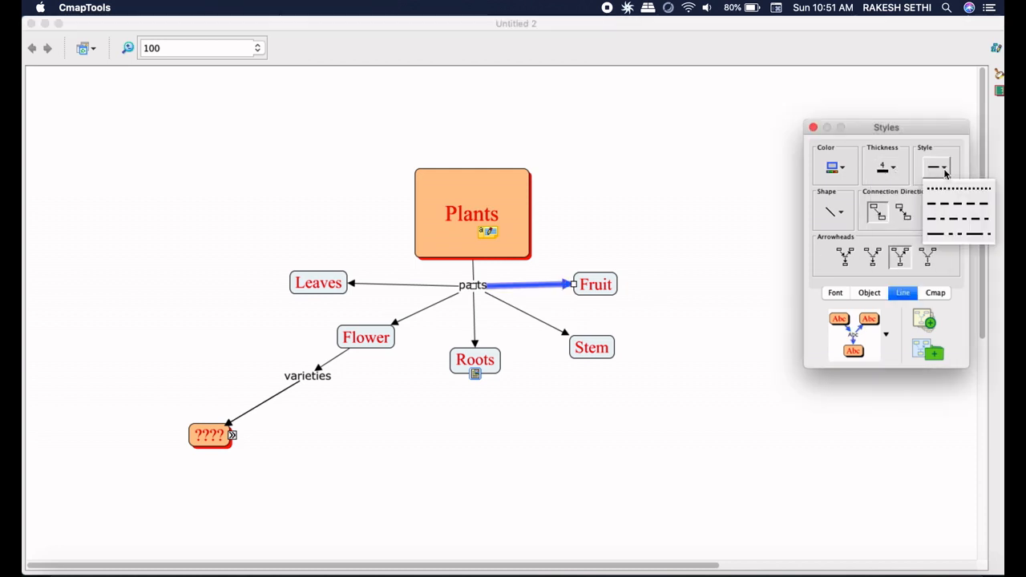
pyautogui.click(946, 206)
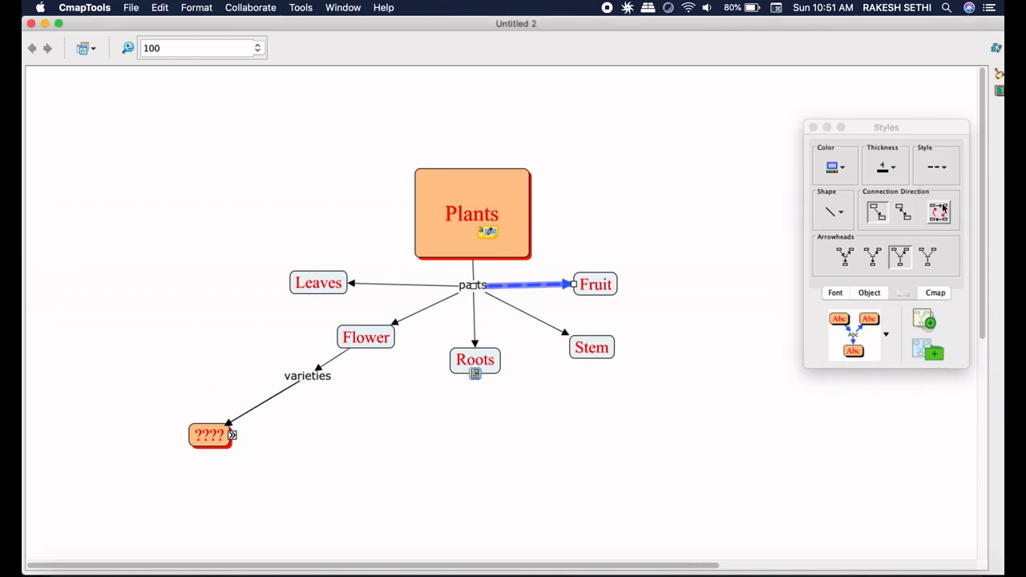
pyautogui.click(749, 316)
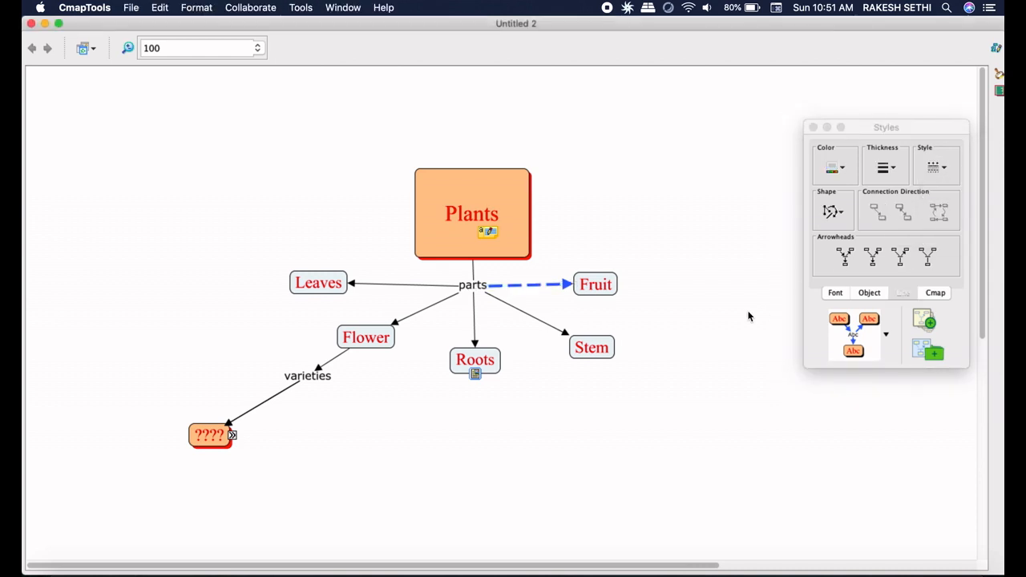
# - Change the parts-to-Fruit line to the angled straight-segment shape with one control point
pyautogui.click(839, 212)
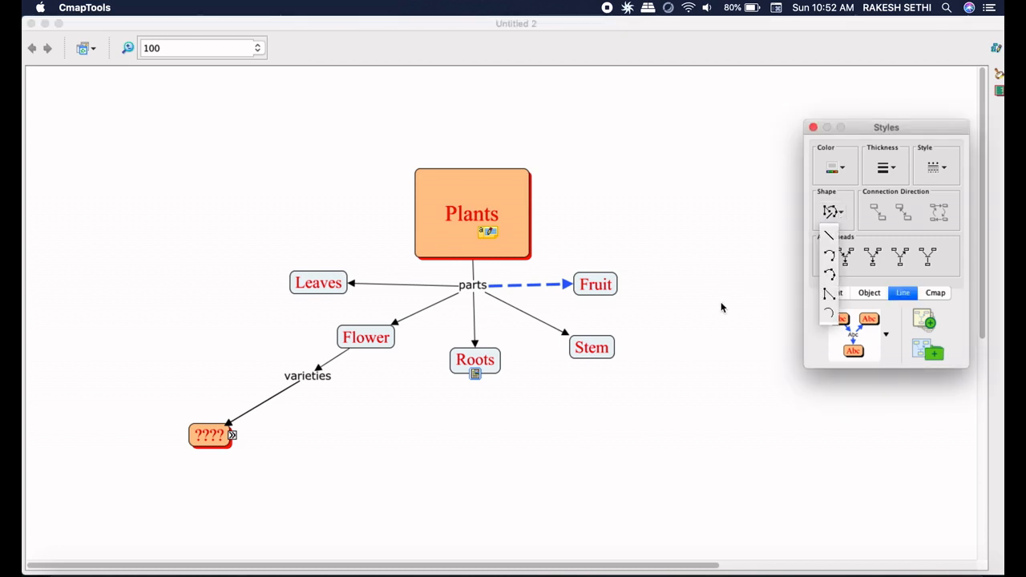
pyautogui.click(830, 297)
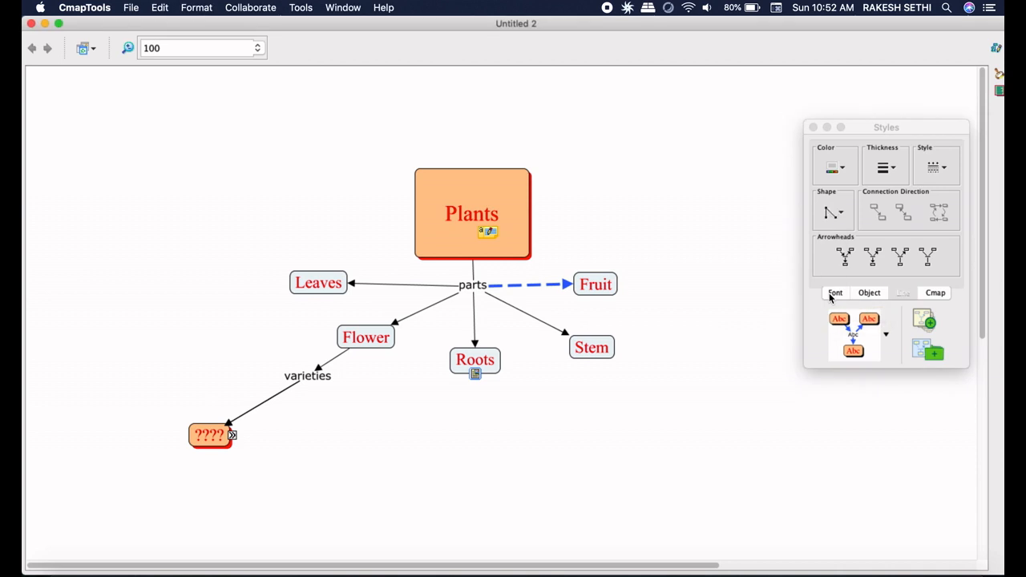
pyautogui.click(543, 286)
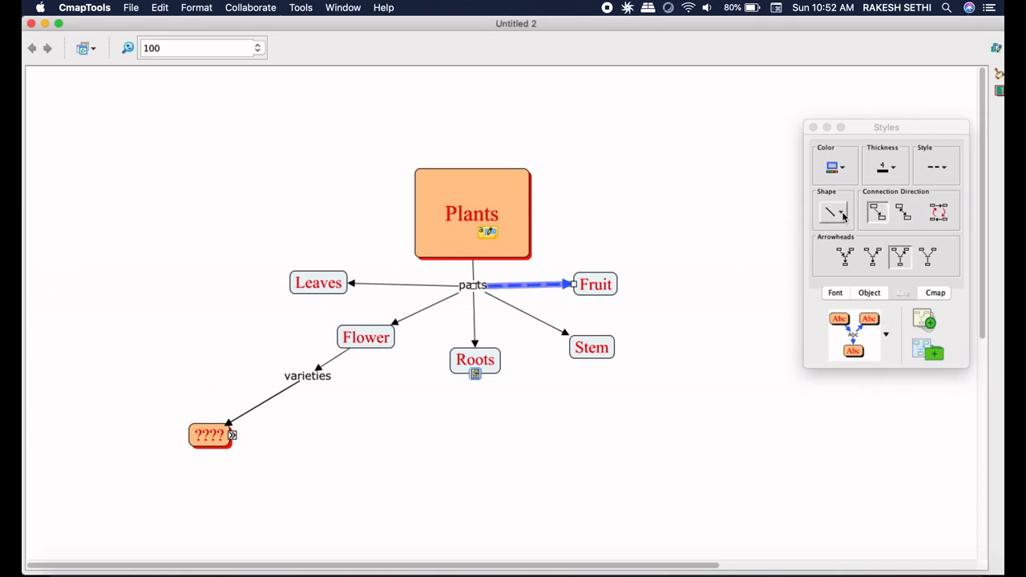
pyautogui.click(834, 212)
pyautogui.click(830, 276)
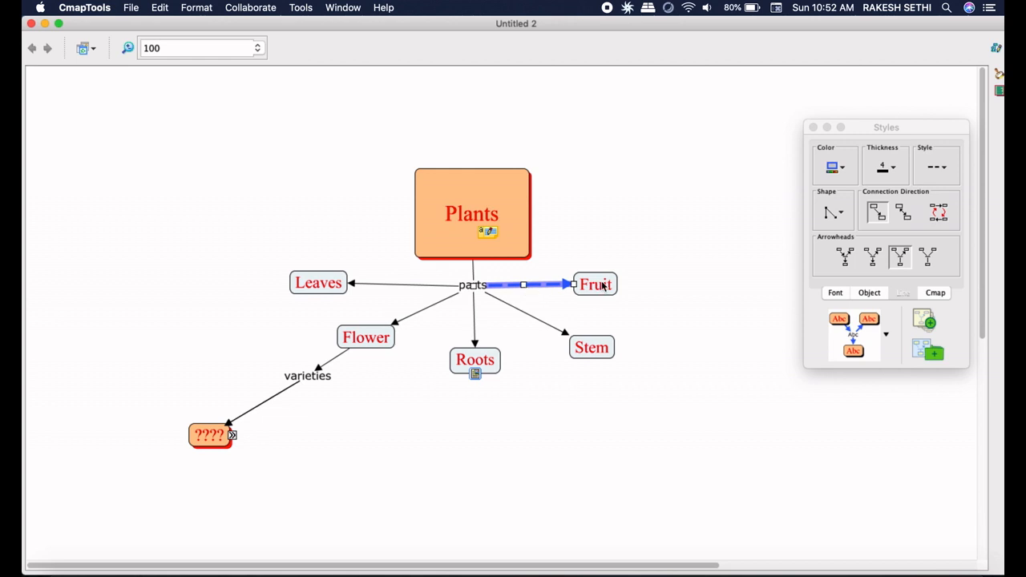
# - Move Fruit farther right and pull the line's control point up so the line bends into a peak
pyautogui.moveTo(602, 282); pyautogui.dragTo(732, 291)
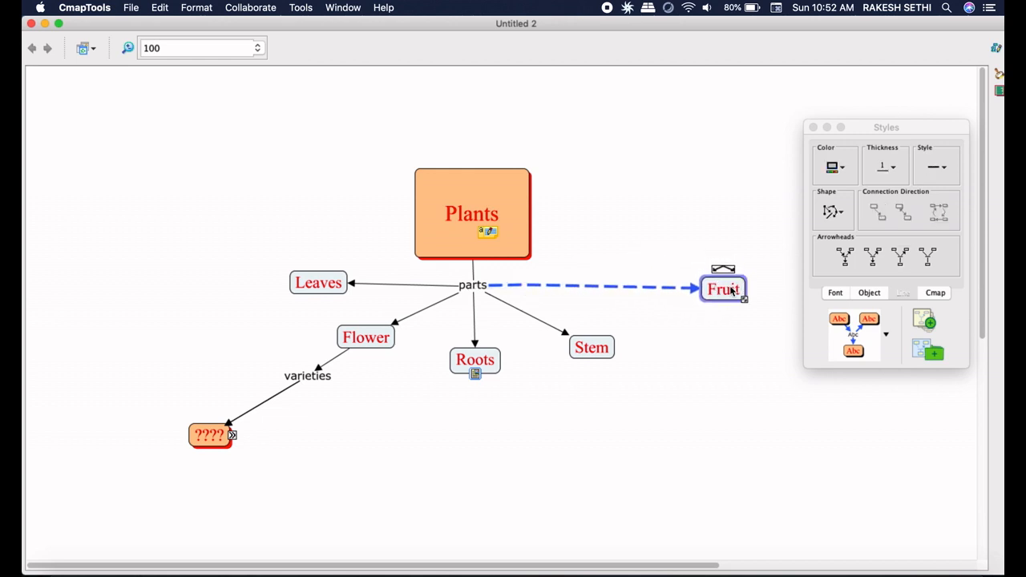
pyautogui.click(586, 290)
pyautogui.moveTo(521, 287); pyautogui.dragTo(592, 213)
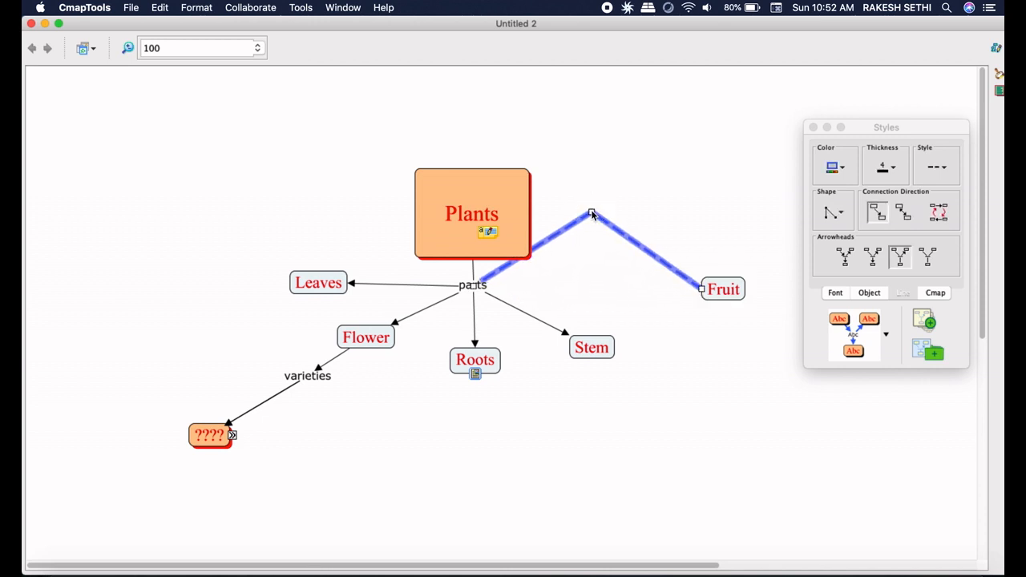
# - Move Fruit to the lower right of Stem and reposition the bend above it, forming a near right-angled line
pyautogui.moveTo(728, 291); pyautogui.dragTo(722, 391)
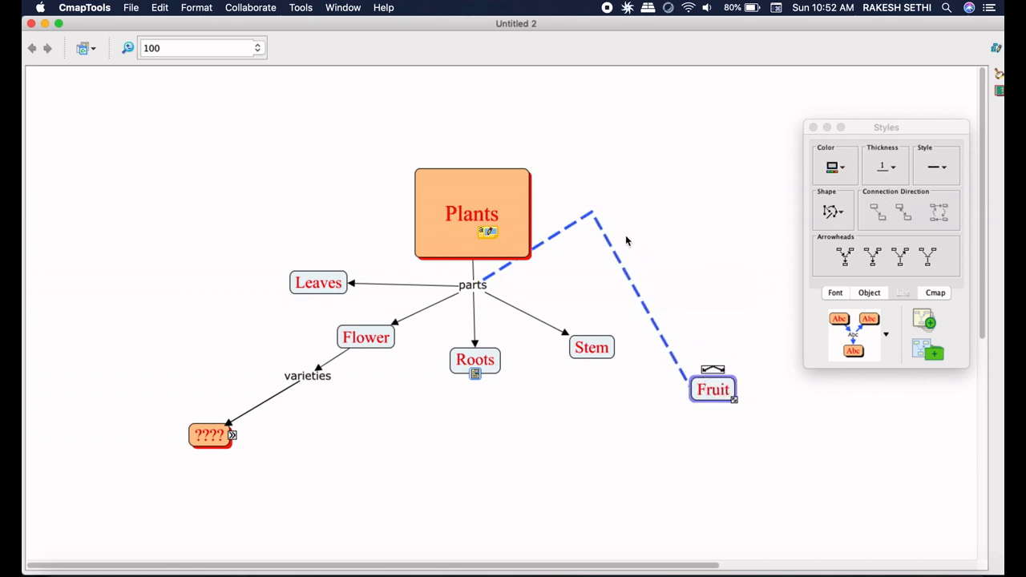
pyautogui.click(593, 214)
pyautogui.moveTo(594, 215); pyautogui.dragTo(692, 294)
pyautogui.moveTo(712, 393)
pyautogui.mouseDown()
pyautogui.moveTo(715, 408)
pyautogui.moveTo(690, 408)
pyautogui.moveTo(718, 407)
pyautogui.moveTo(718, 394)
pyautogui.mouseUp()
# - Change the Fruit line to the curve with one control point and pull that point out to the right of Fruit
pyautogui.click(671, 294)
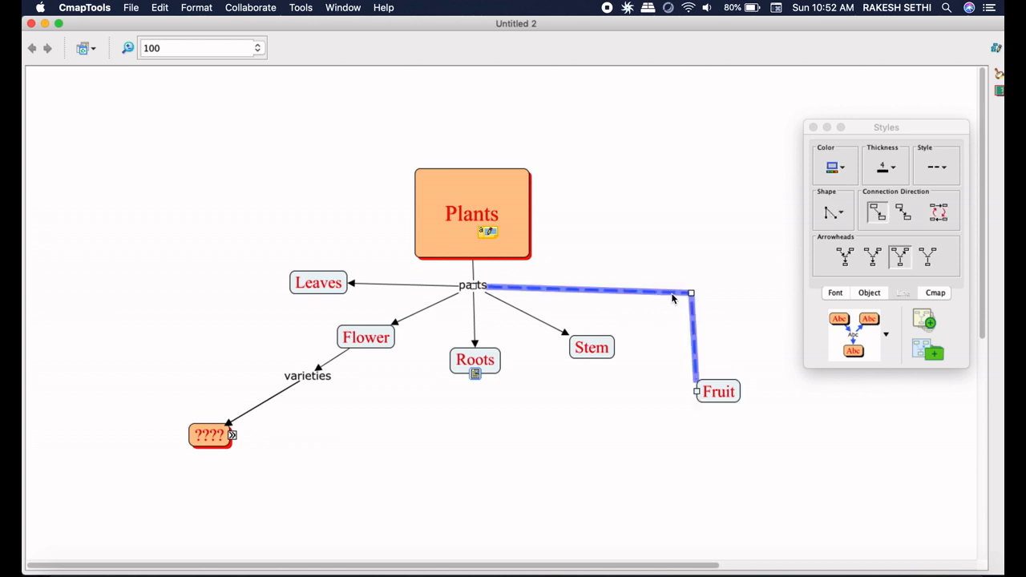
pyautogui.click(839, 214)
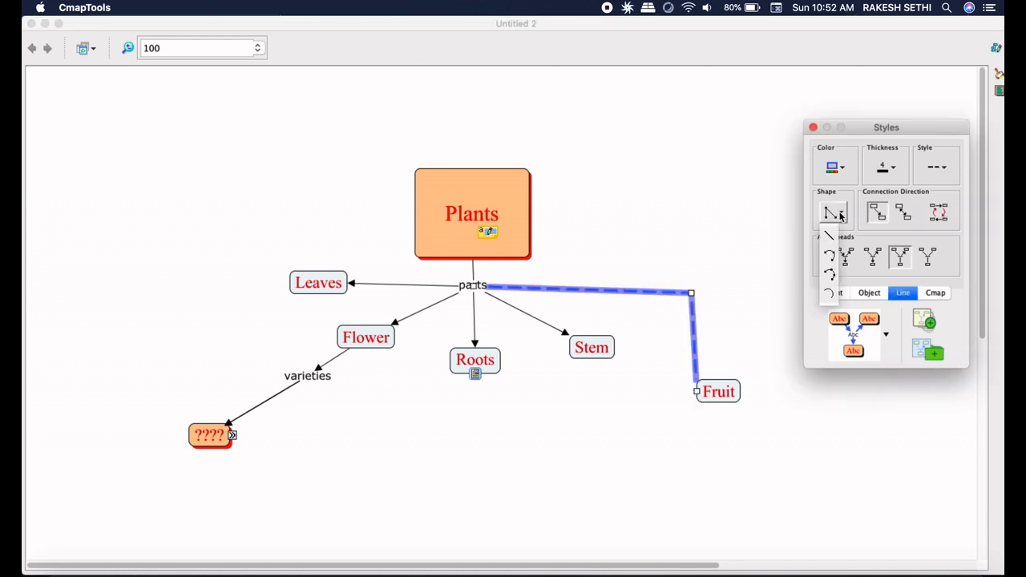
pyautogui.click(831, 257)
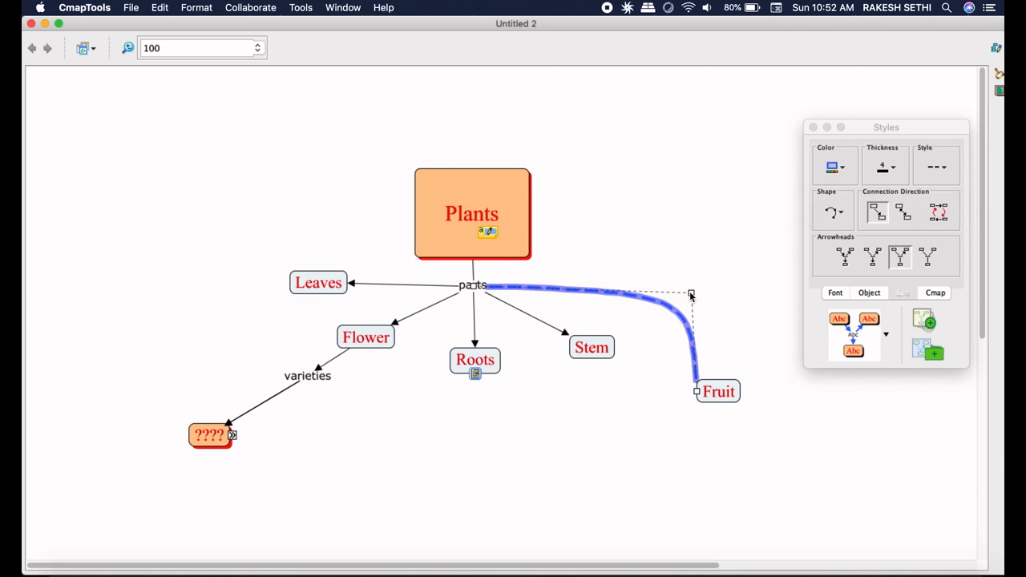
pyautogui.moveTo(691, 296); pyautogui.dragTo(774, 298)
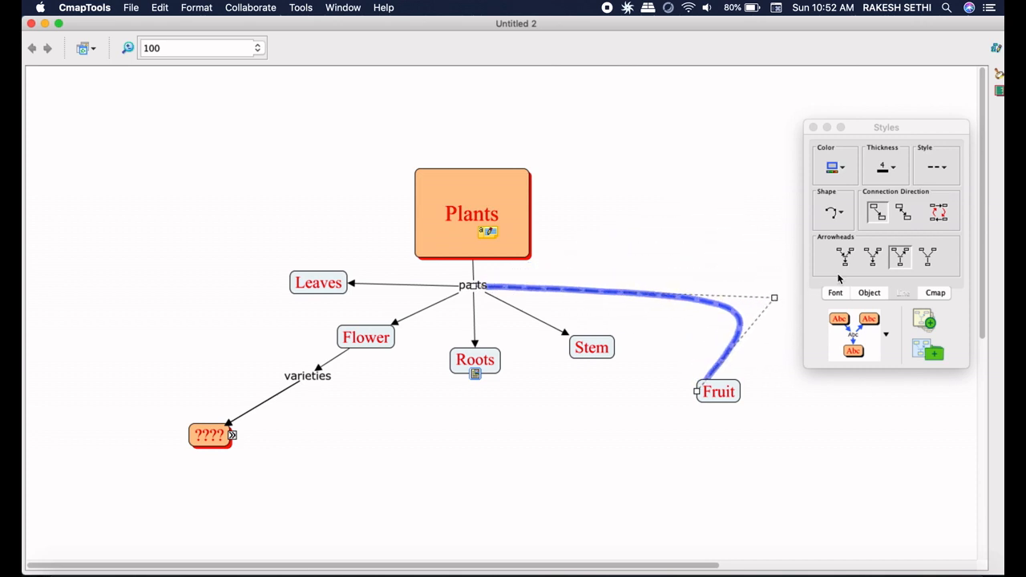
# - Switch the Fruit line to the curve with two control points and reposition both to form a smooth arc over to Fruit
pyautogui.click(838, 213)
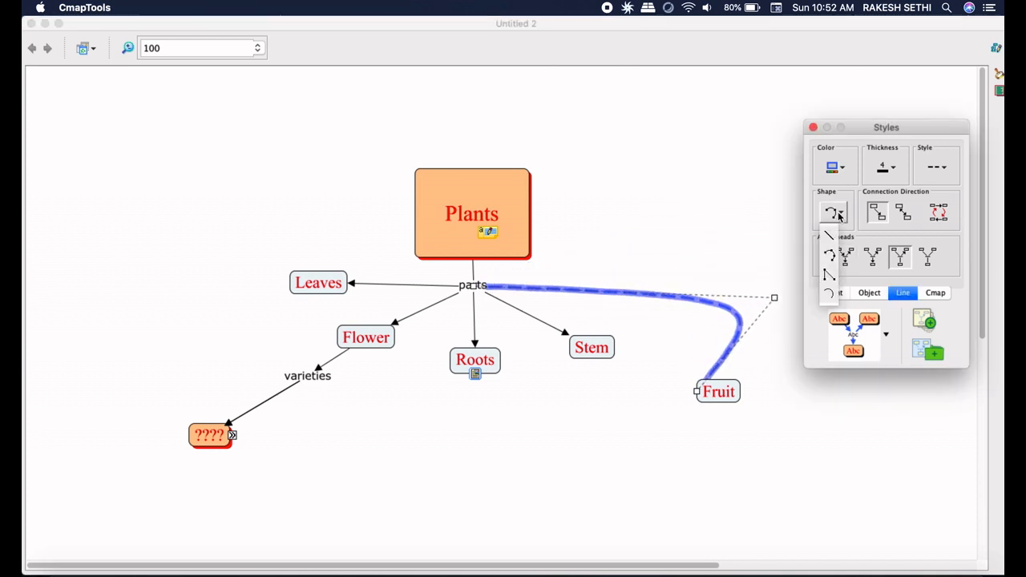
pyautogui.click(832, 258)
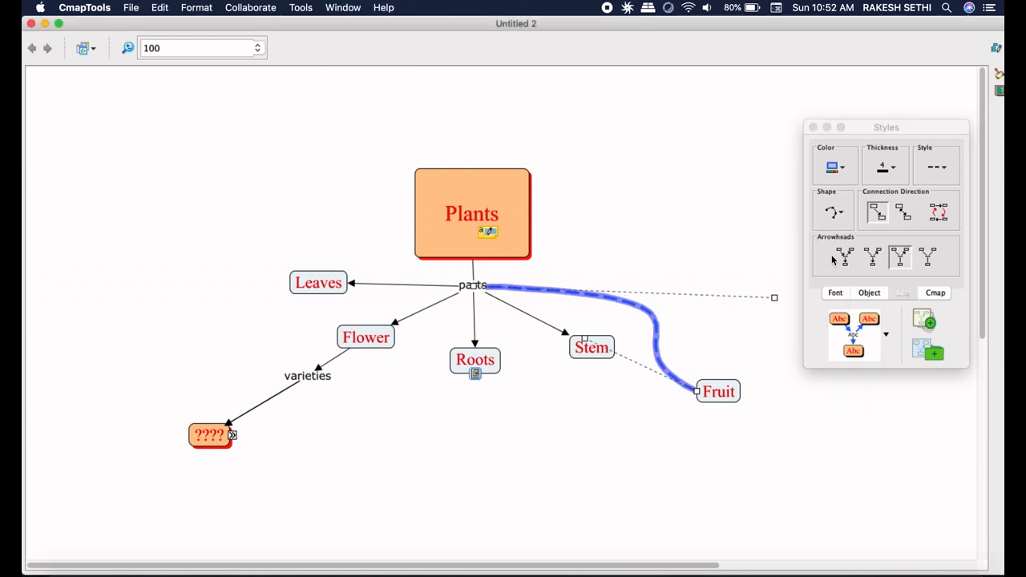
pyautogui.click(651, 328)
pyautogui.click(654, 313)
pyautogui.moveTo(586, 340); pyautogui.dragTo(782, 343)
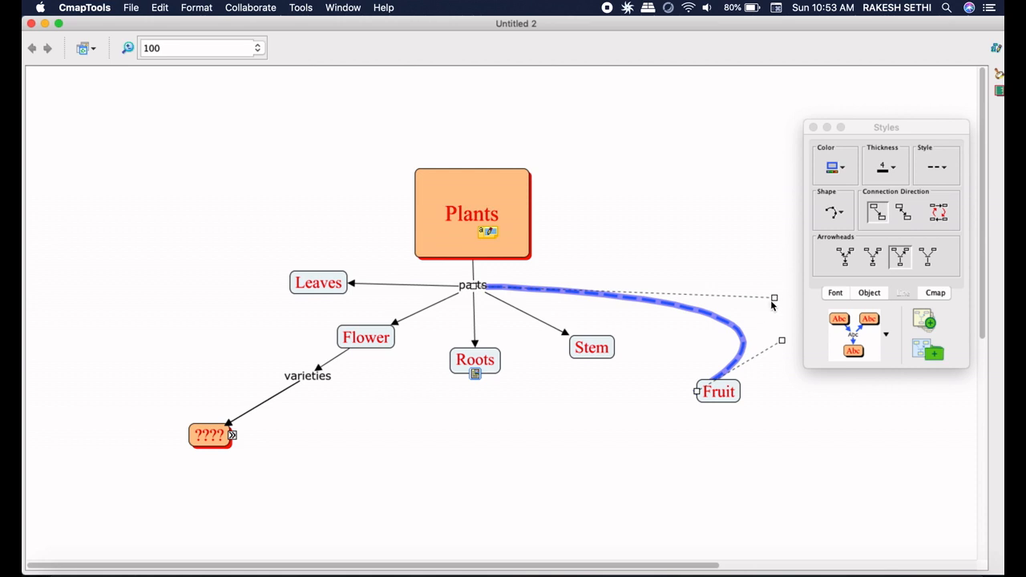
pyautogui.moveTo(772, 301); pyautogui.dragTo(683, 238)
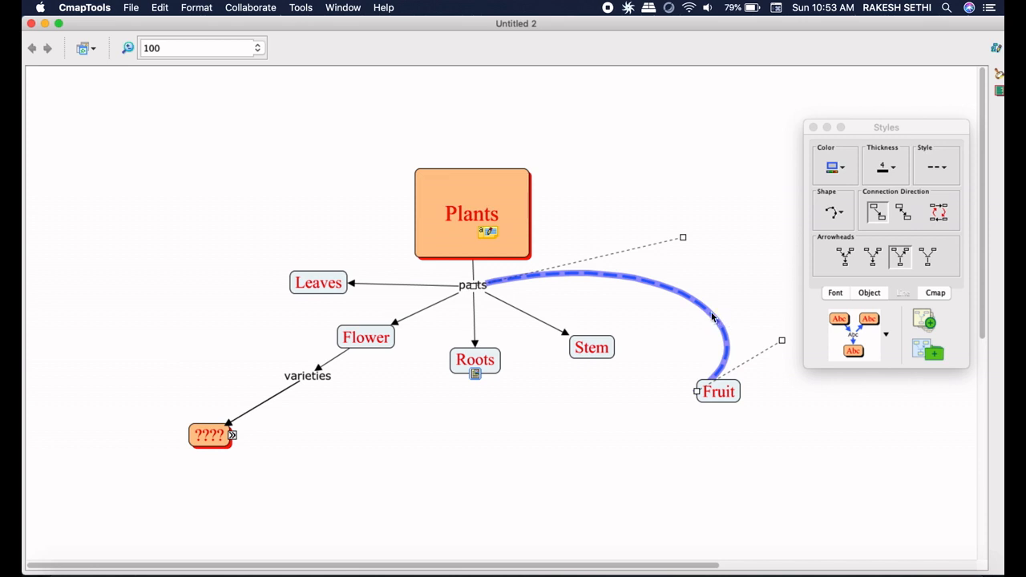
# - Change the Fruit line to the curve shape that passes directly through its control points
pyautogui.click(846, 214)
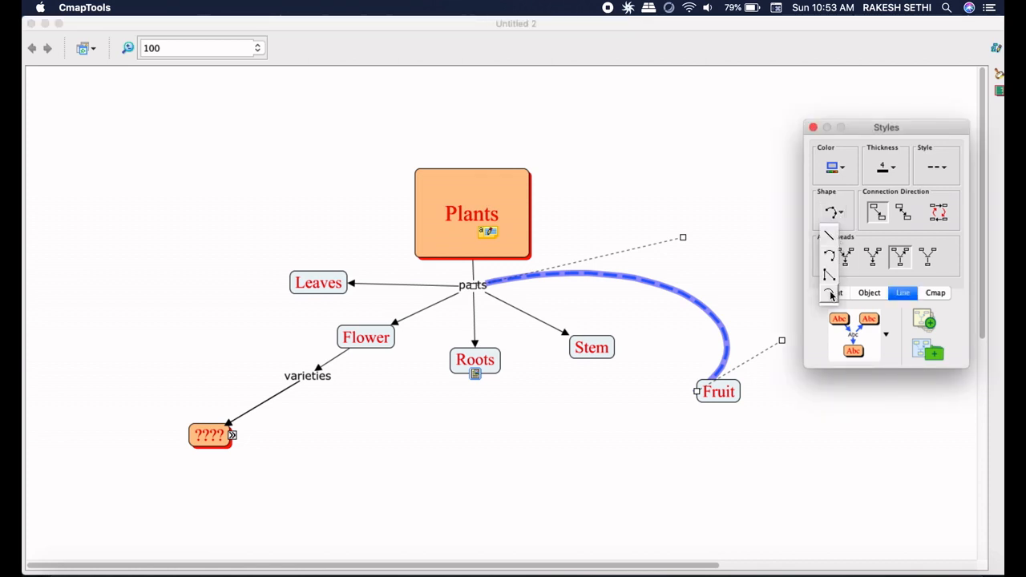
pyautogui.click(830, 294)
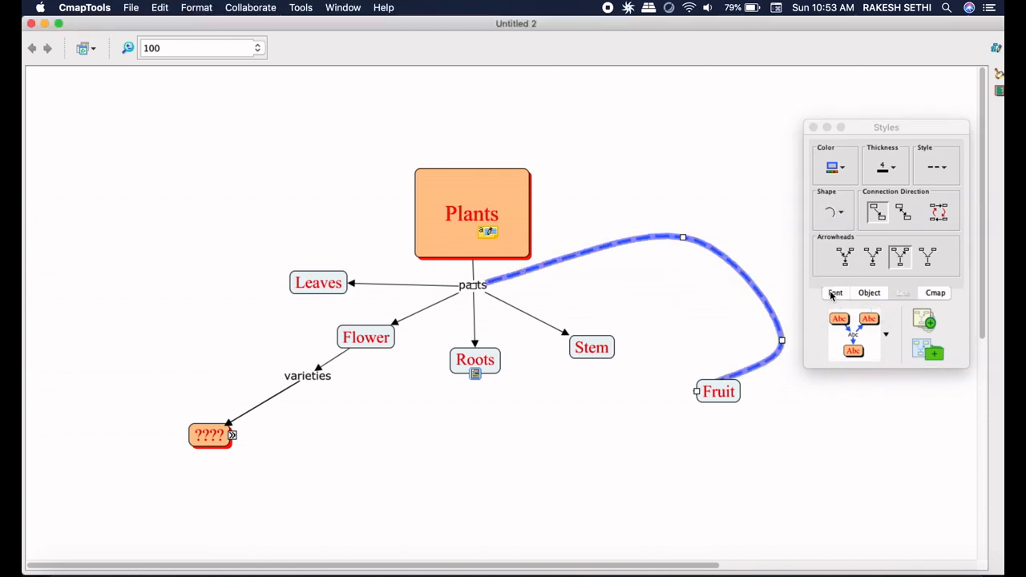
pyautogui.rightClick(732, 268)
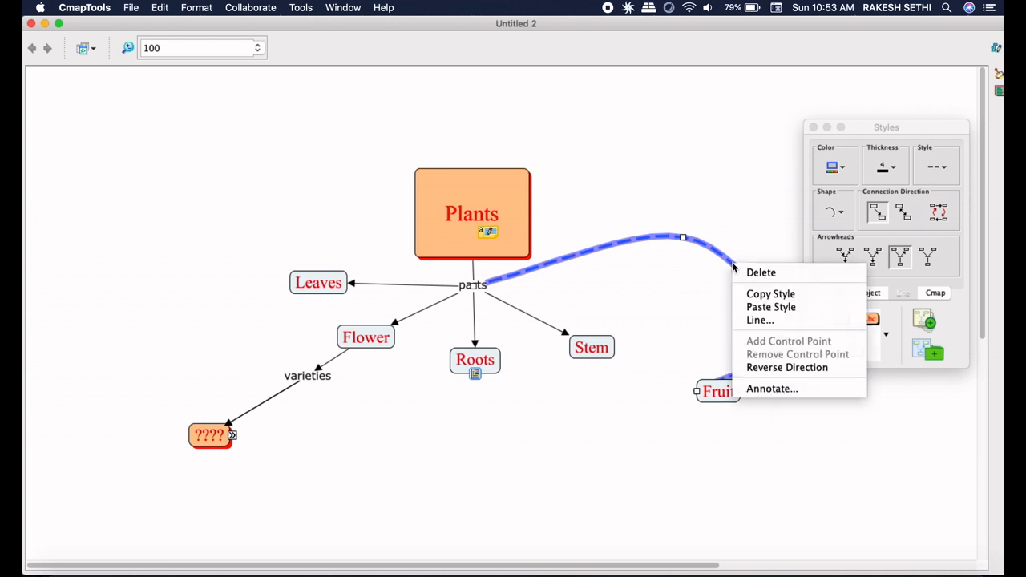
pyautogui.click(706, 301)
# - Move Fruit below Roots and reposition the line's two control points so it loops around the right side of Stem
pyautogui.moveTo(718, 392); pyautogui.dragTo(514, 456)
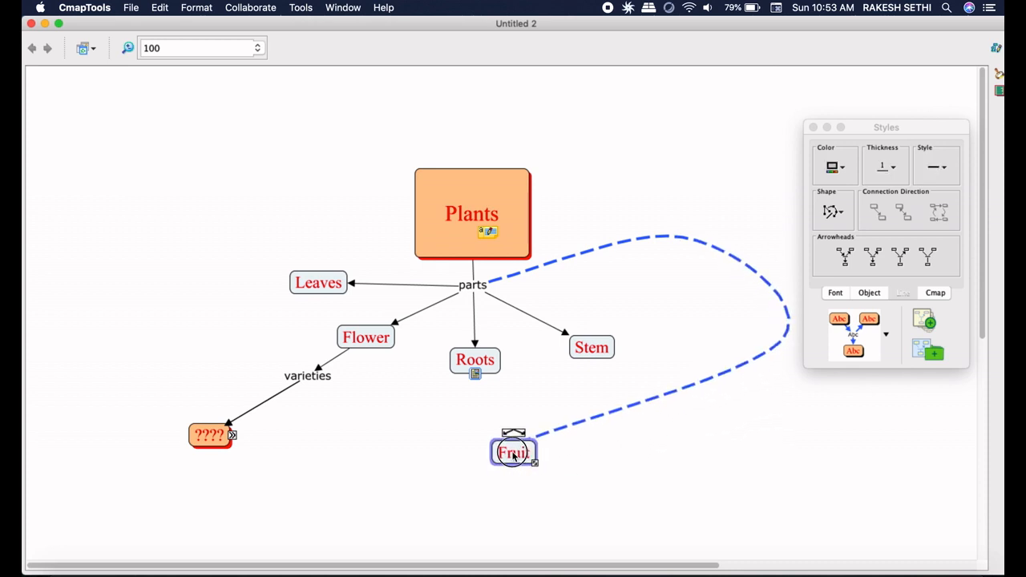
pyautogui.click(720, 254)
pyautogui.moveTo(683, 237); pyautogui.dragTo(746, 285)
pyautogui.moveTo(785, 340); pyautogui.dragTo(774, 390)
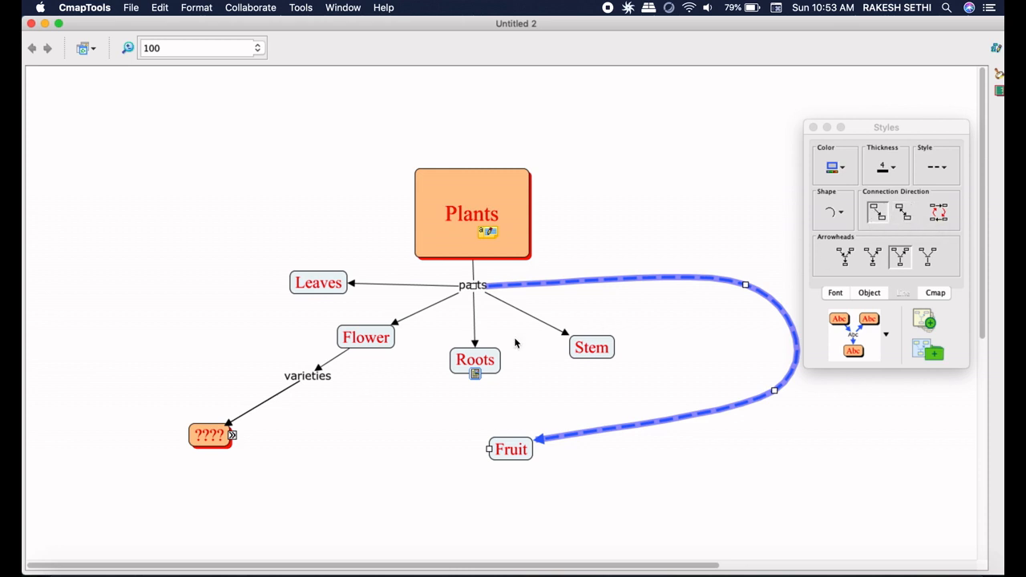
# - Reverse the direction of the connection between parts and Roots
pyautogui.click(475, 331)
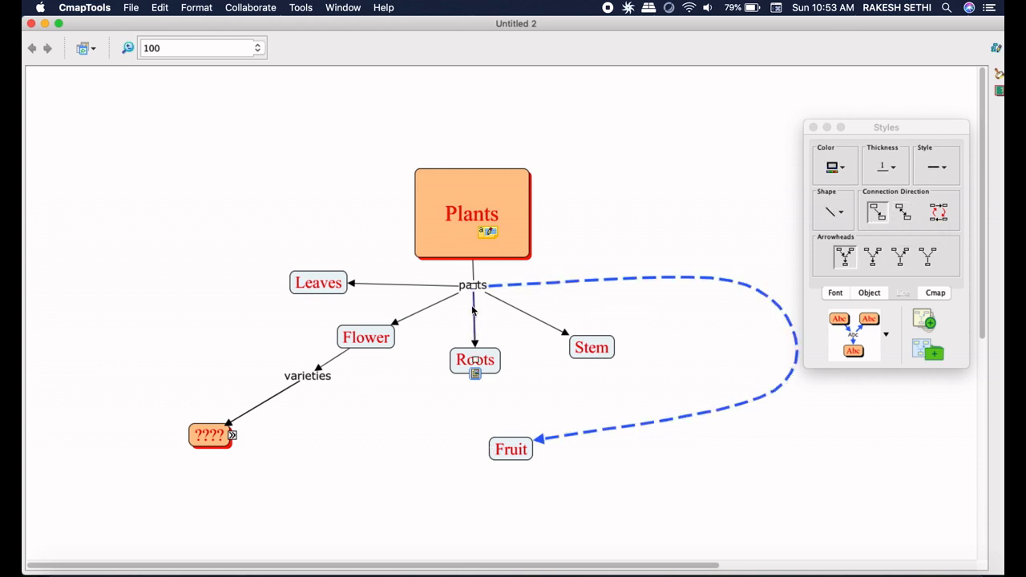
pyautogui.click(940, 213)
pyautogui.click(302, 291)
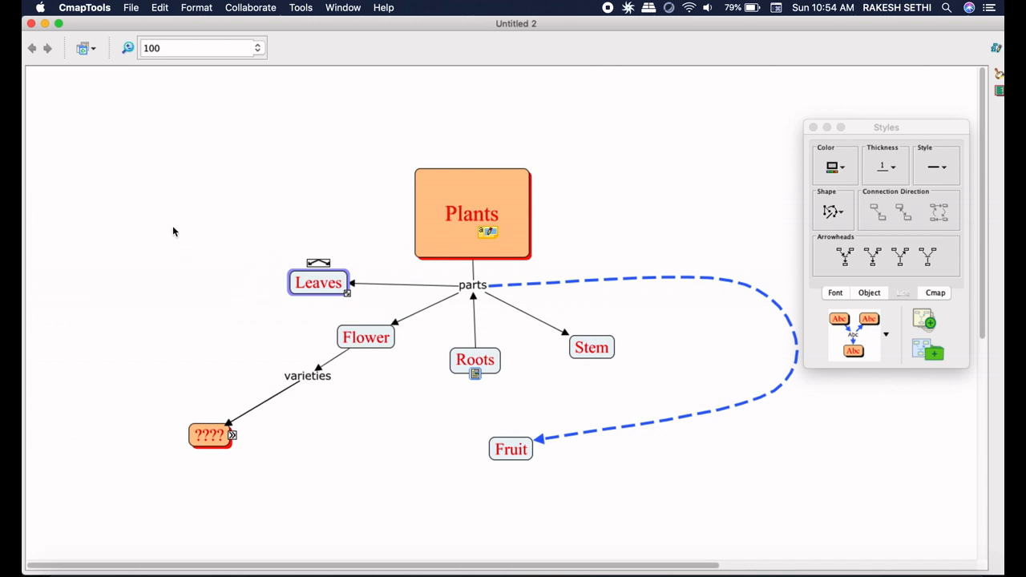
pyautogui.click(374, 338)
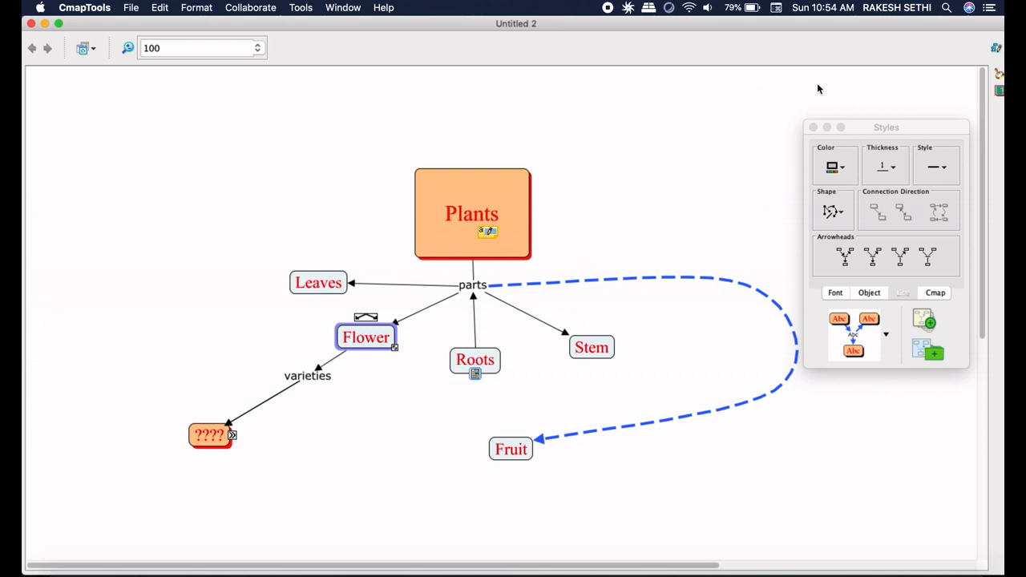
pyautogui.scroll(-10, 724, 423)
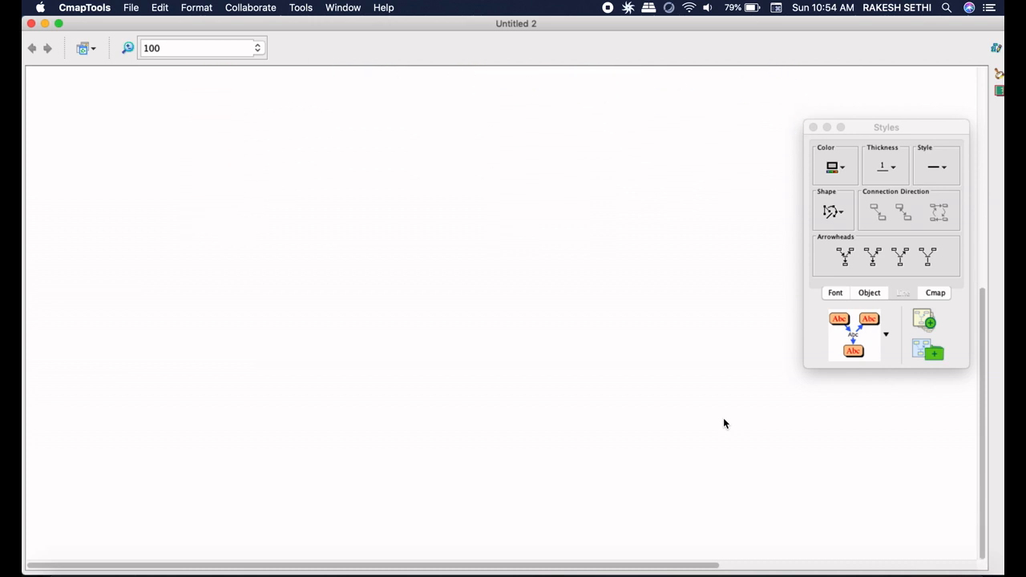
# - Save the concept map in My Cmaps under the name "Plant parts"
pyautogui.scroll(10, 724, 424)
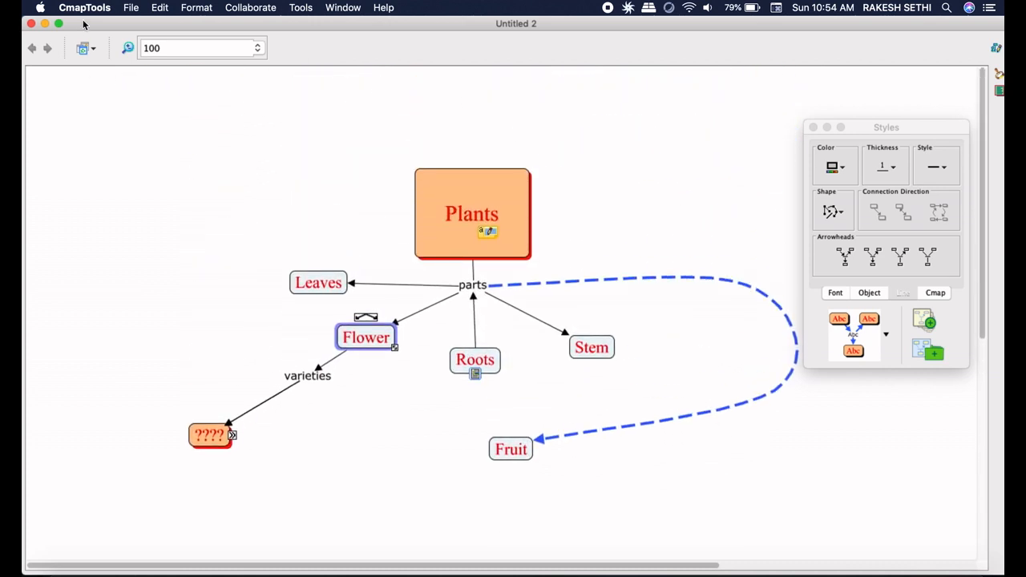
pyautogui.click(130, 8)
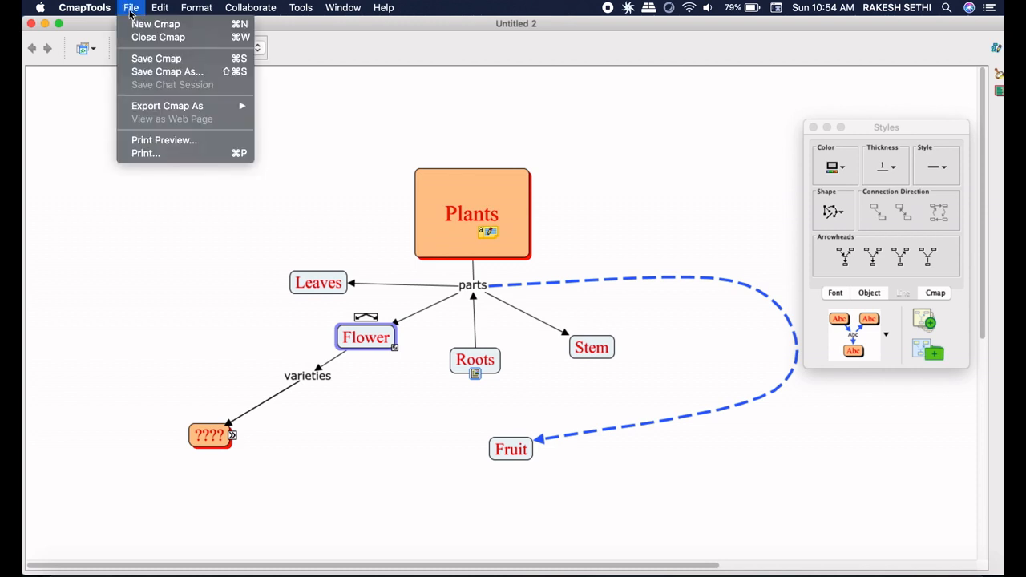
pyautogui.click(157, 60)
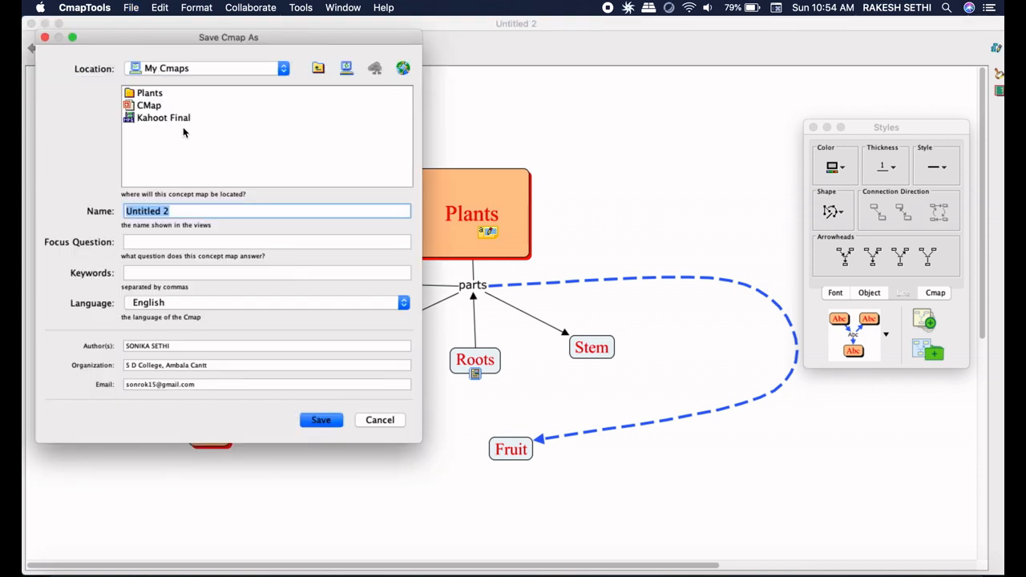
pyautogui.write('Plant parts')
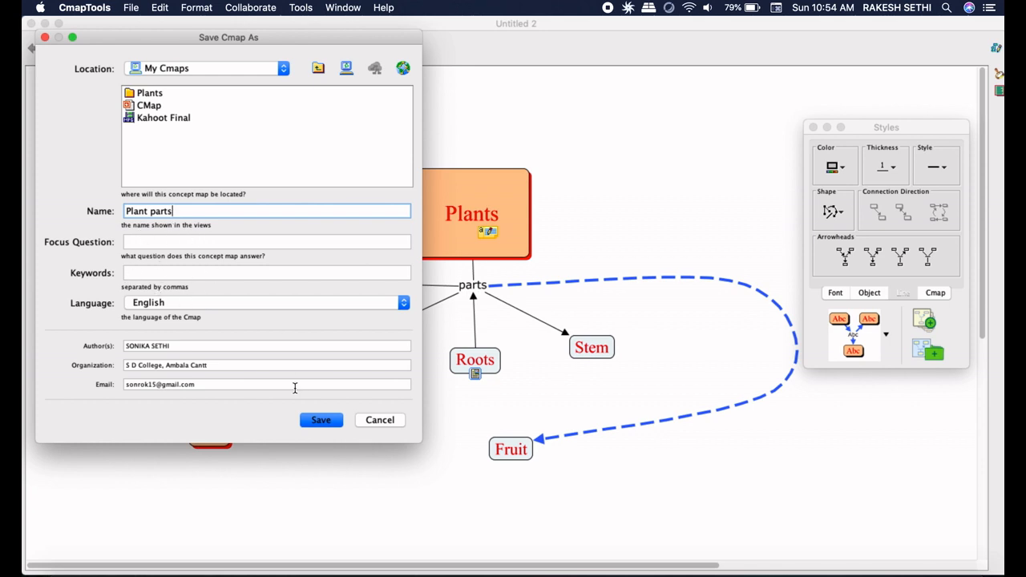
pyautogui.click(331, 421)
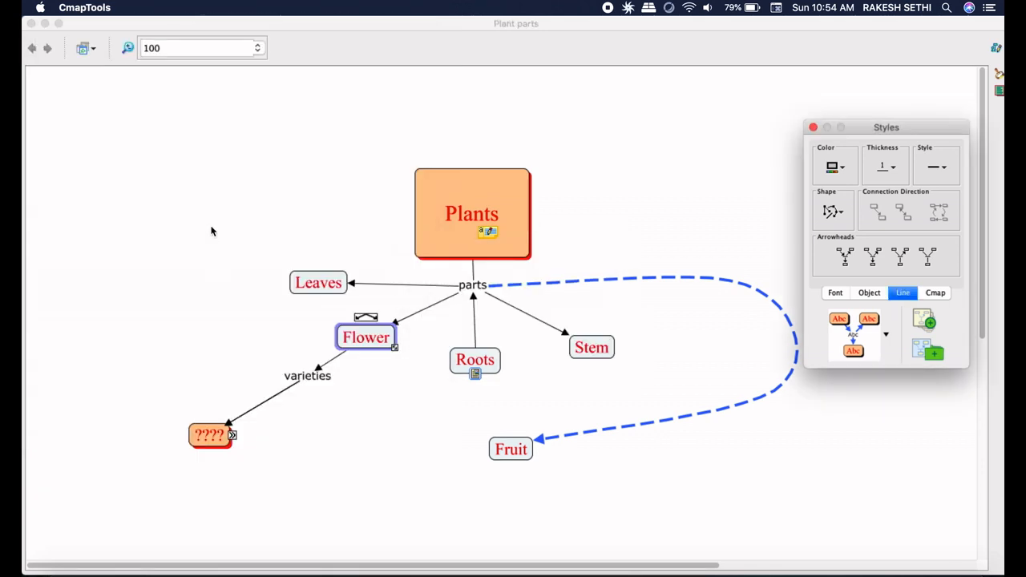
# - Minimize the map window and reopen the saved Plant parts map from My Cmaps
pyautogui.click(45, 23)
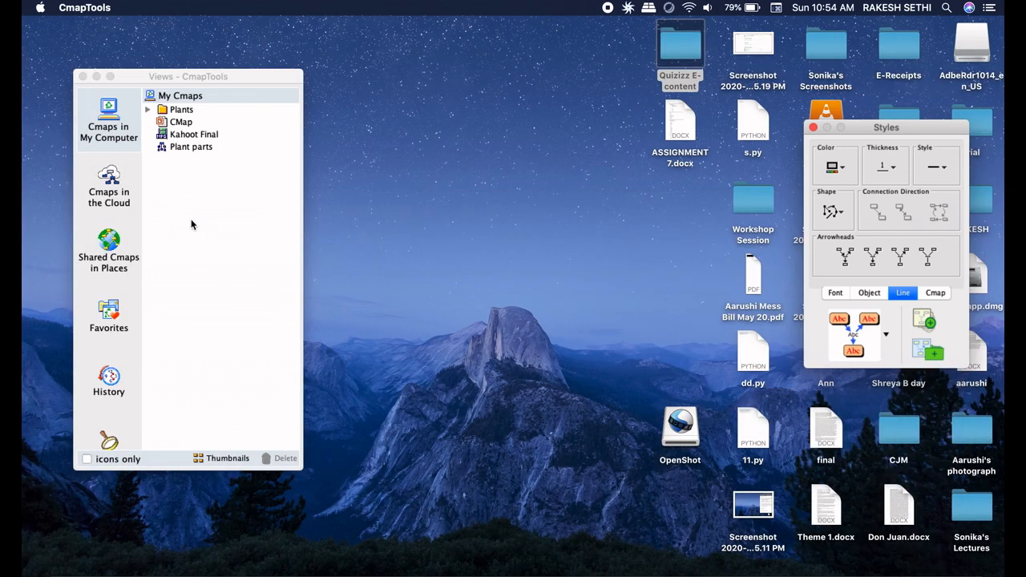
pyautogui.click(186, 149)
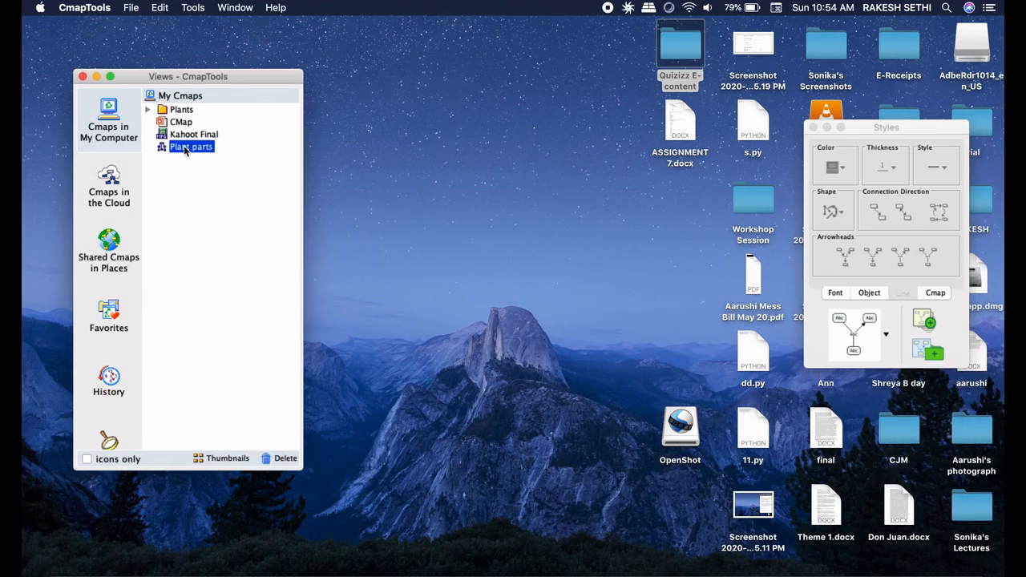
pyautogui.doubleClick(186, 149)
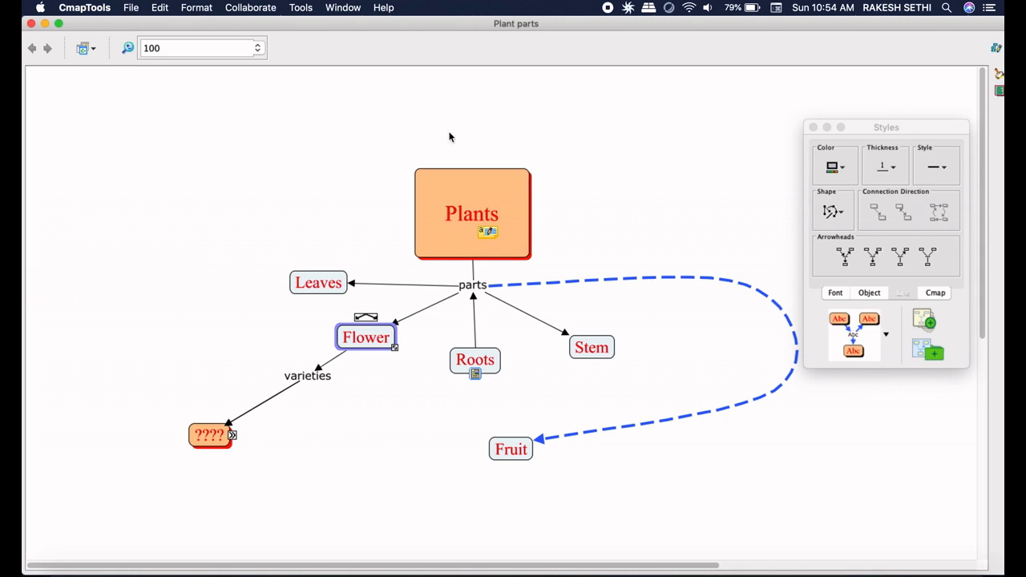
# - View the Save Cmap As options for the Plant parts map, close them without saving, and deselect Flower
pyautogui.click(131, 8)
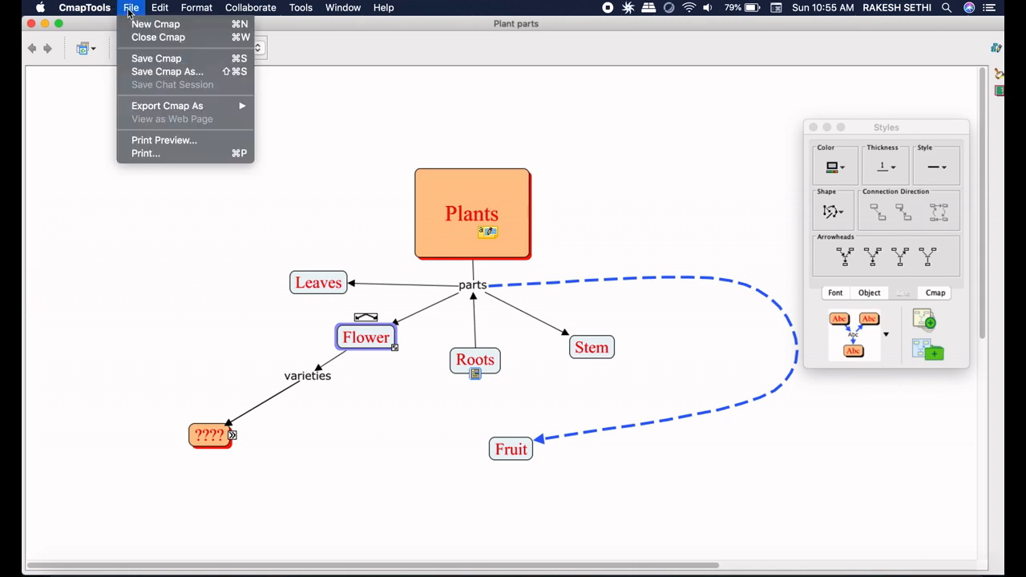
pyautogui.click(174, 70)
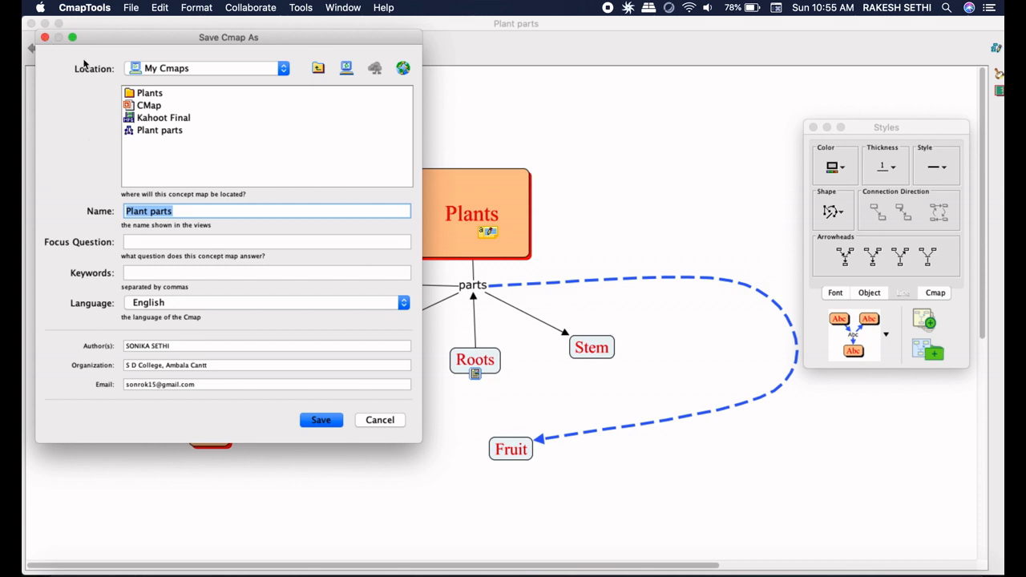
pyautogui.click(44, 37)
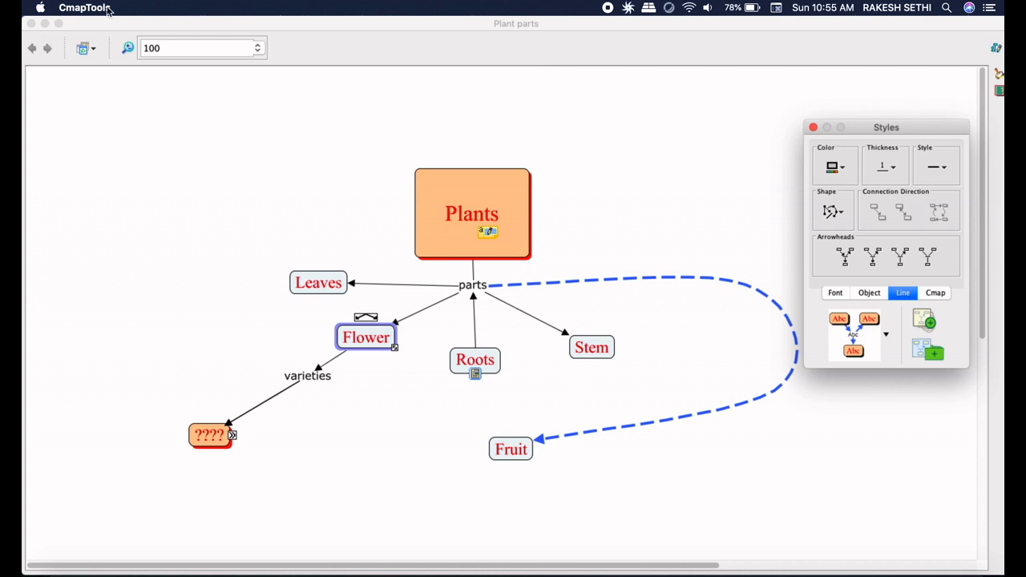
pyautogui.click(162, 97)
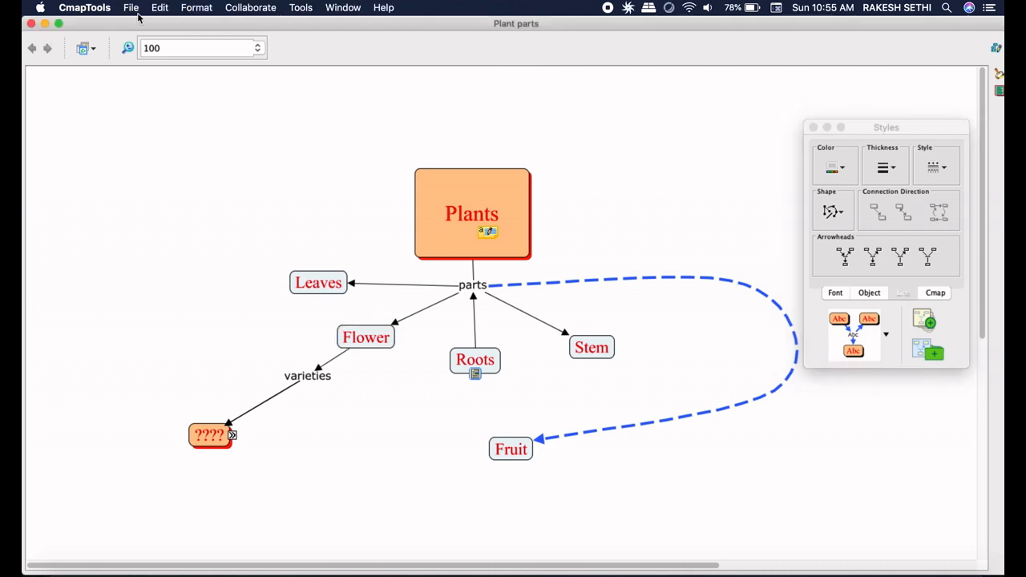
# - Review the export formats, view the image file export settings for the Plant parts map, and close them without exporting
pyautogui.click(131, 8)
pyautogui.moveTo(186, 109)
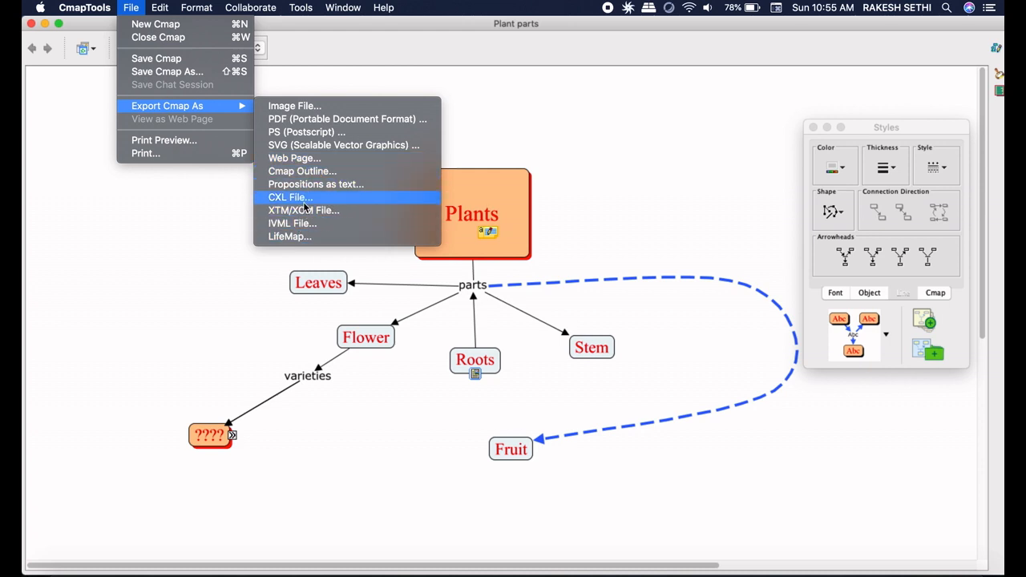
pyautogui.click(299, 110)
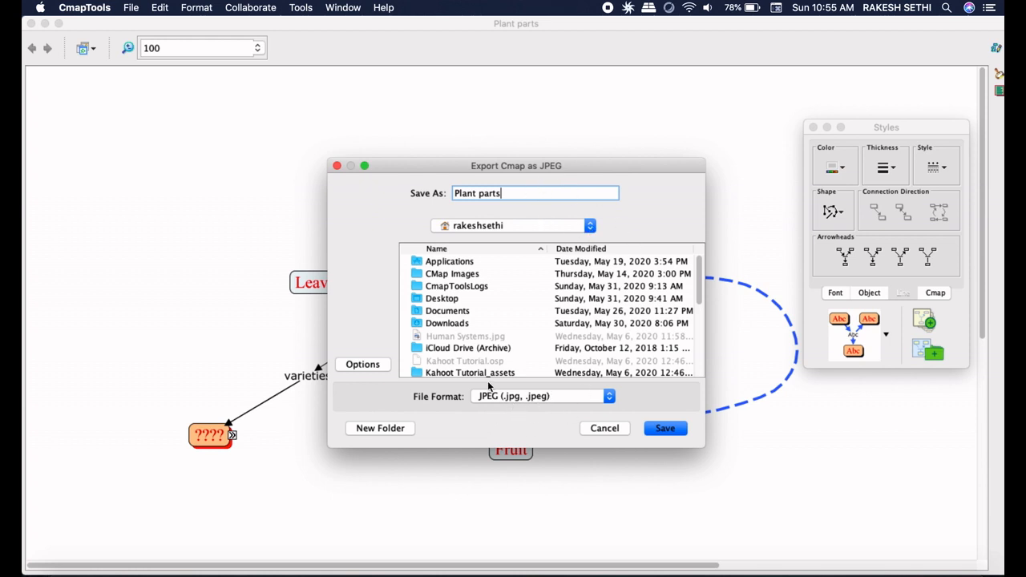
pyautogui.click(336, 167)
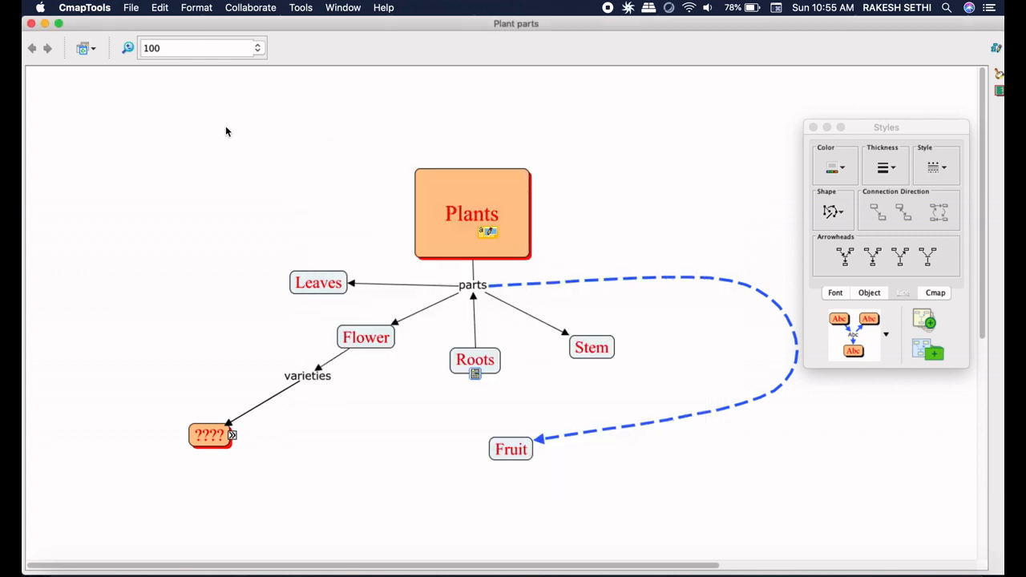
# - View the print settings and the page selection choices for the map, and cancel without printing
pyautogui.click(127, 9)
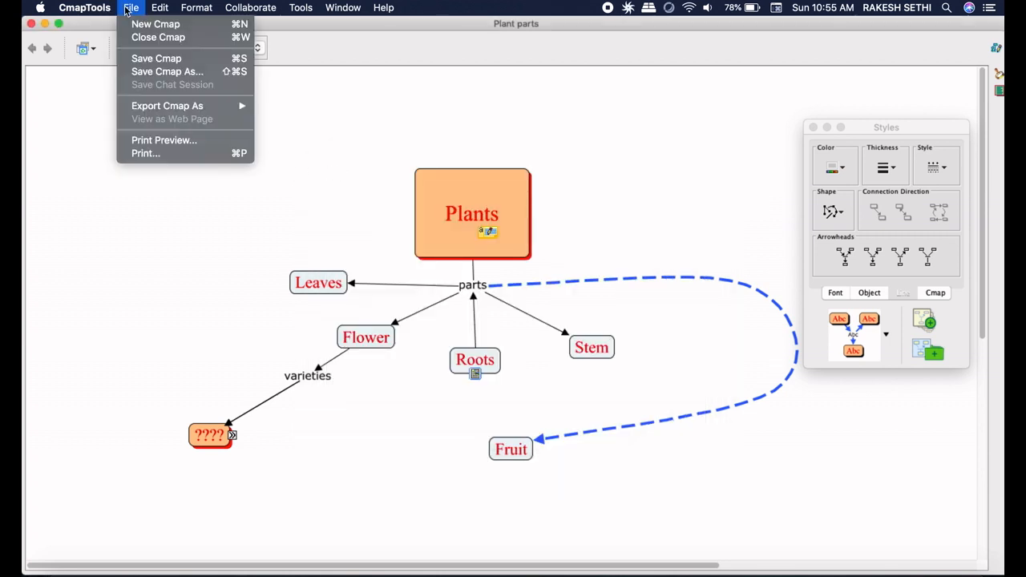
pyautogui.click(200, 158)
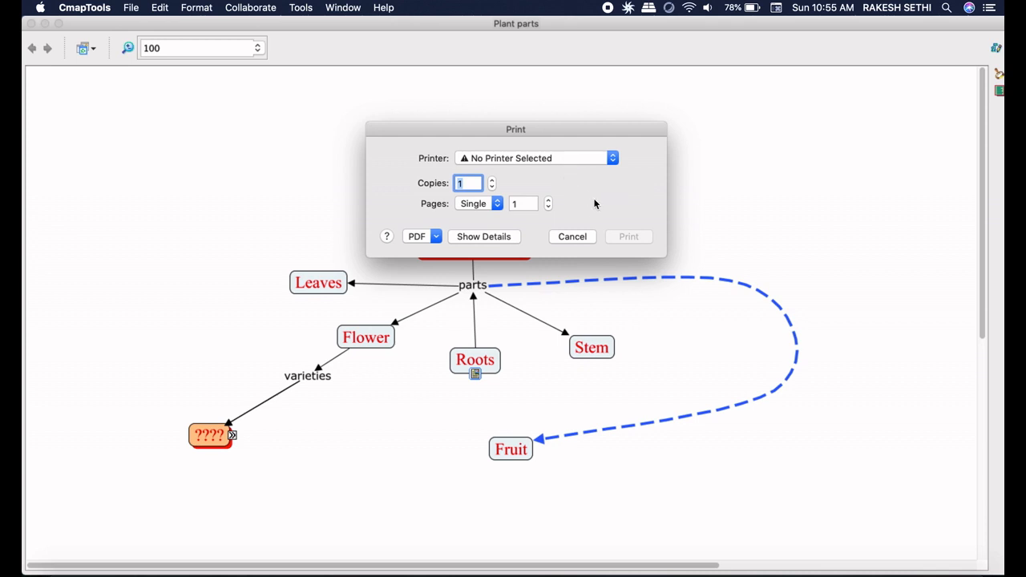
pyautogui.click(495, 206)
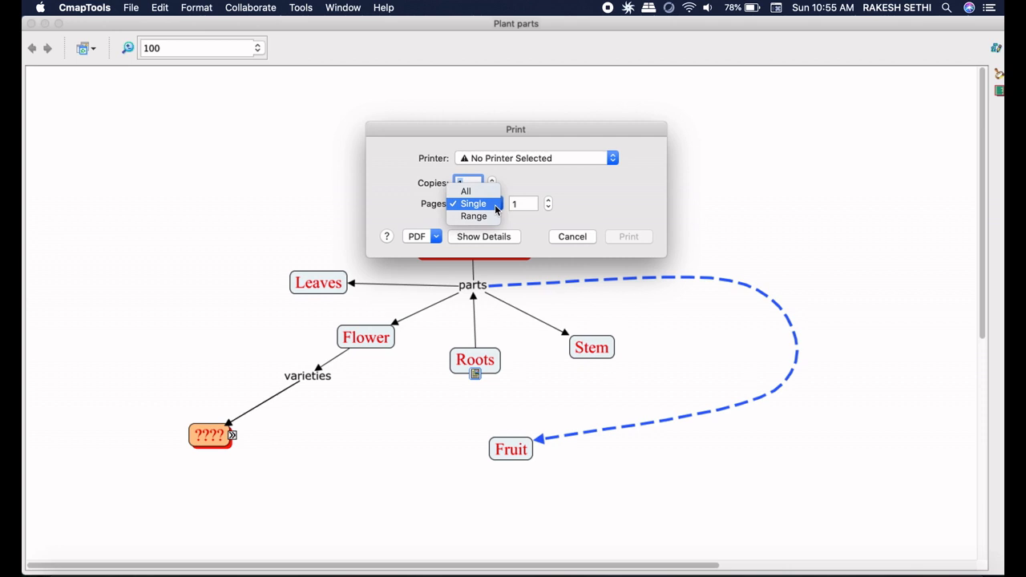
pyautogui.click(622, 205)
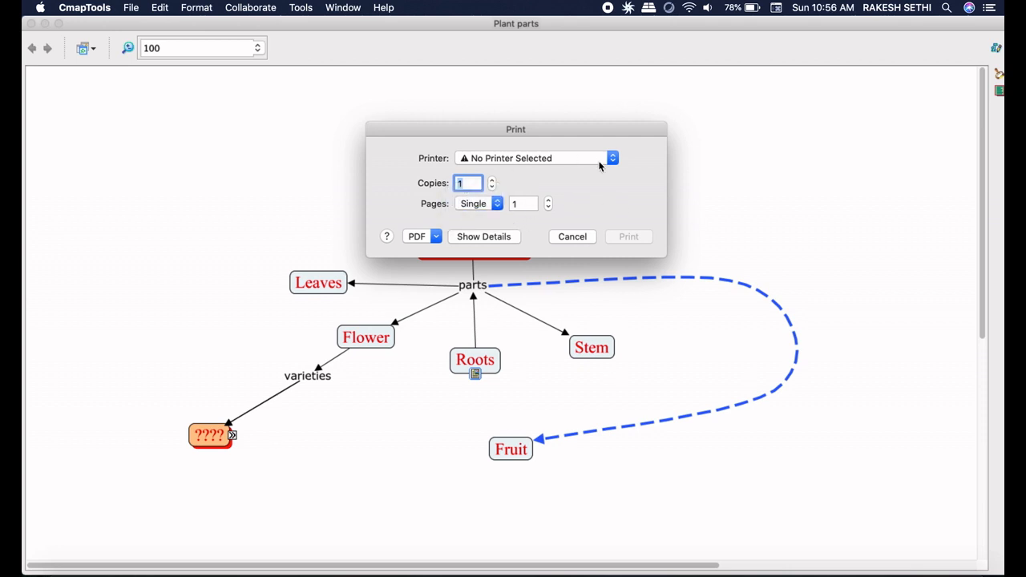
pyautogui.click(573, 236)
pyautogui.click(131, 8)
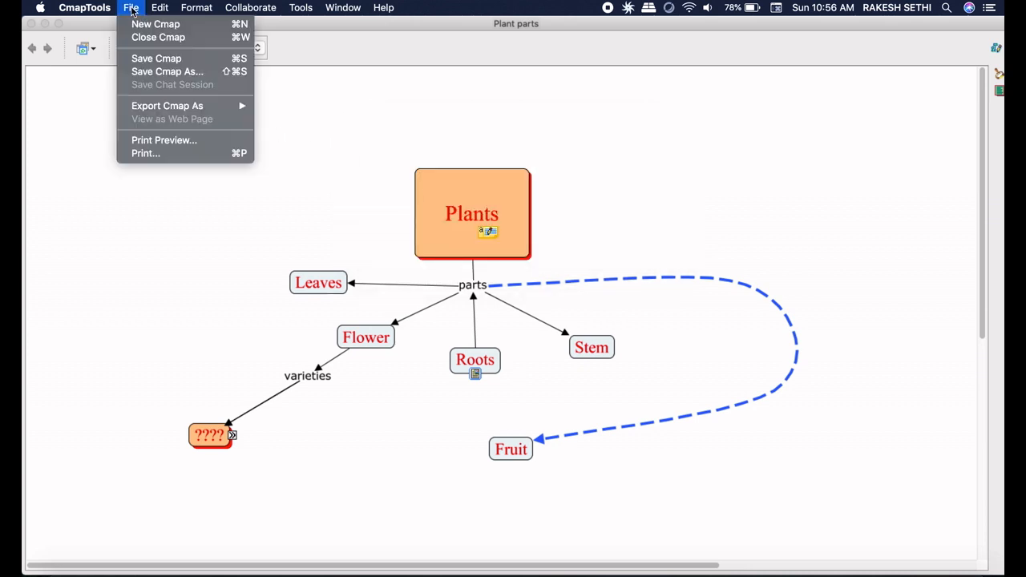